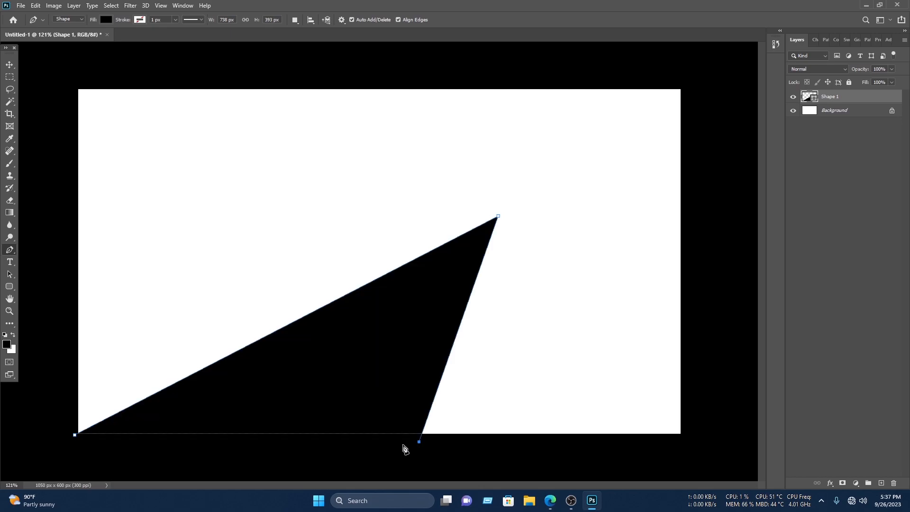
Step: Finish the pen shape with a corner beyond the canvas's lower-left corner, about 758 × 435 px overall, and recolor it red
{"action": "left_click", "coordinate": [64, 466]}
{"action": "left_click", "coordinate": [75, 434]}
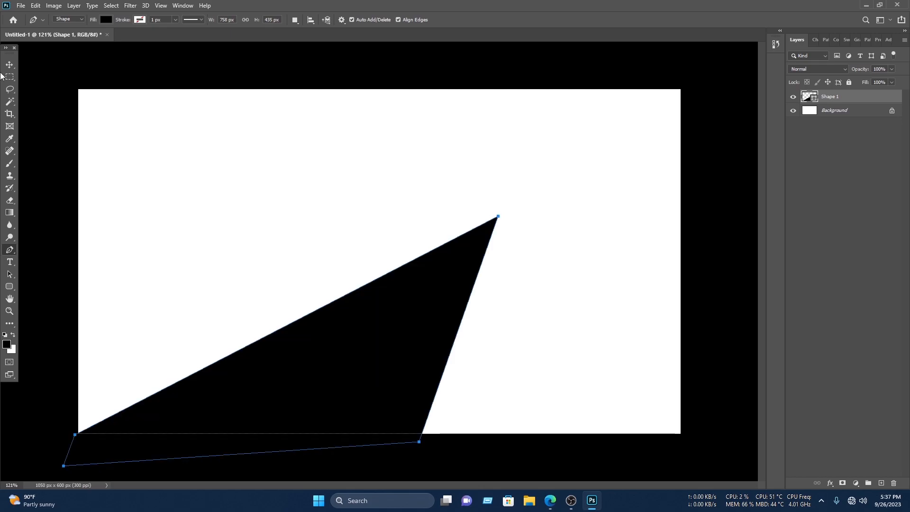
{"action": "left_click", "coordinate": [10, 65]}
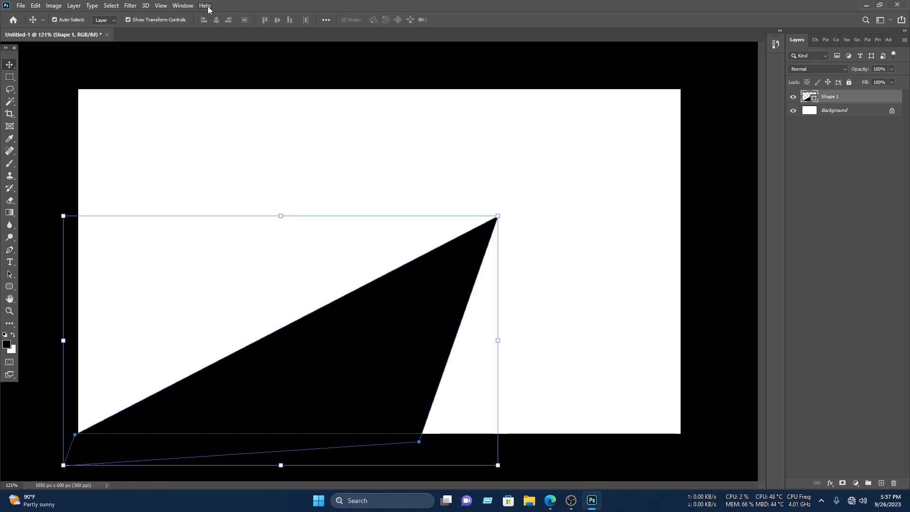
{"action": "double_click", "coordinate": [814, 93]}
{"action": "left_click", "coordinate": [638, 114]}
{"action": "left_click", "coordinate": [736, 109]}
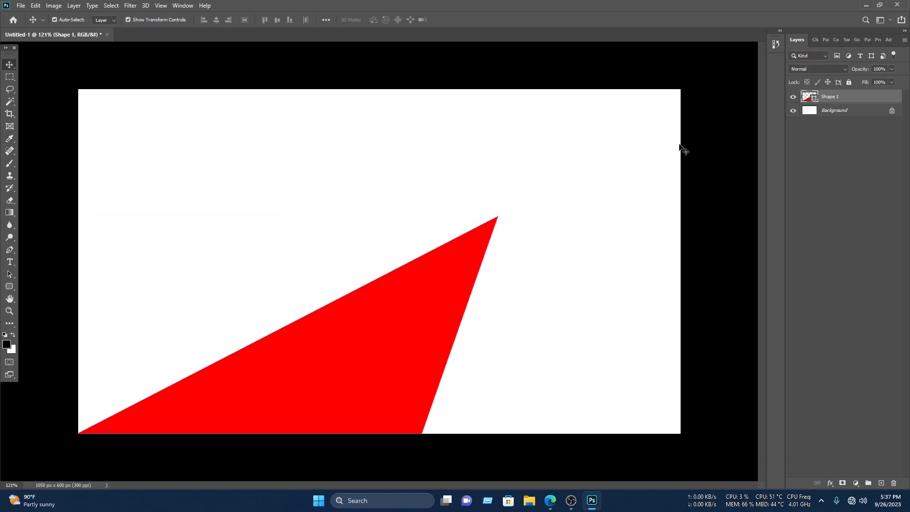
Step: Transform the red shape so that its peak sits slightly lower on the canvas, and deselect it
{"action": "left_click_drag", "start_coordinate": [501, 214], "coordinate": [502, 235]}
{"action": "left_click_drag", "start_coordinate": [453, 307], "coordinate": [454, 306]}
{"action": "left_click", "coordinate": [469, 22]}
{"action": "left_click", "coordinate": [583, 385]}
Step: Draw a triangular pen shape about 708 × 301 px from the red shape's tip, down its right edge and across to the left
{"action": "key", "text": "p"}
{"action": "scroll", "coordinate": [179, 235], "scroll_direction": "up", "scroll_amount": 1}
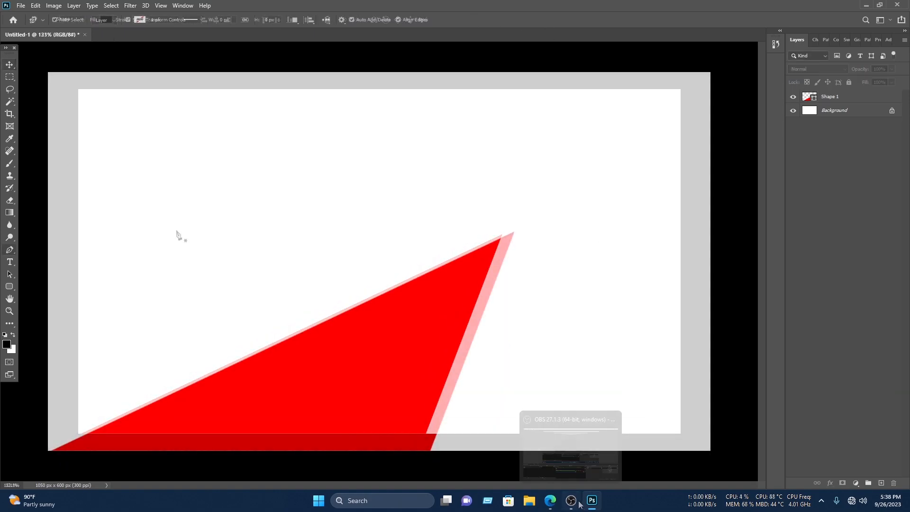
{"action": "scroll", "coordinate": [518, 237], "scroll_direction": "up", "scroll_amount": 5}
{"action": "left_click", "coordinate": [531, 227]}
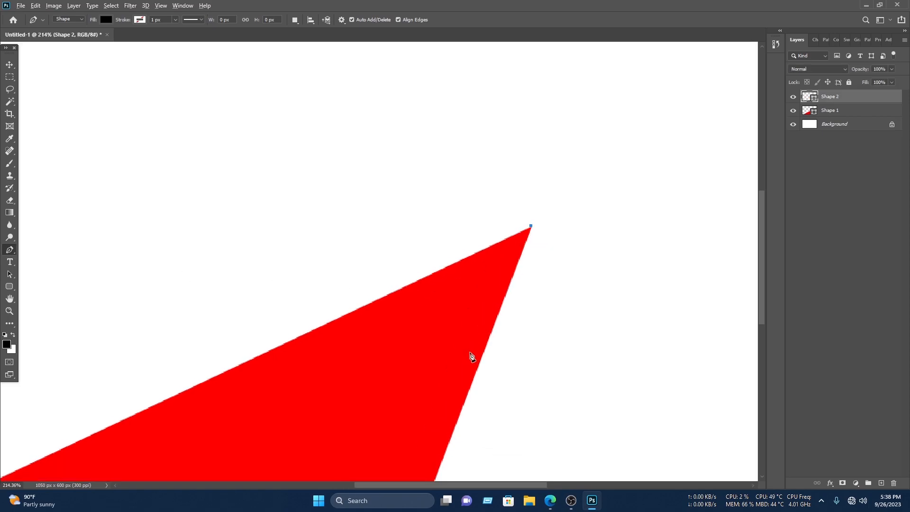
{"action": "key", "text": "ctrl+0"}
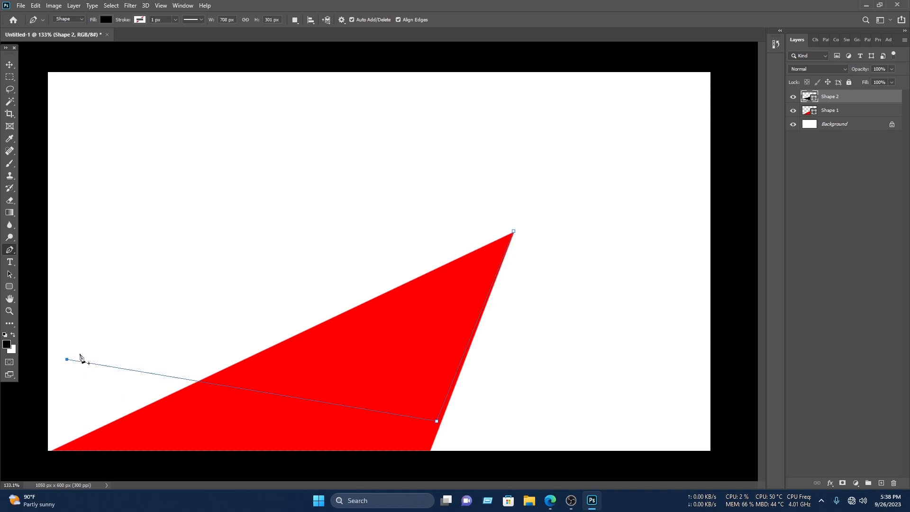
{"action": "left_click", "coordinate": [67, 360]}
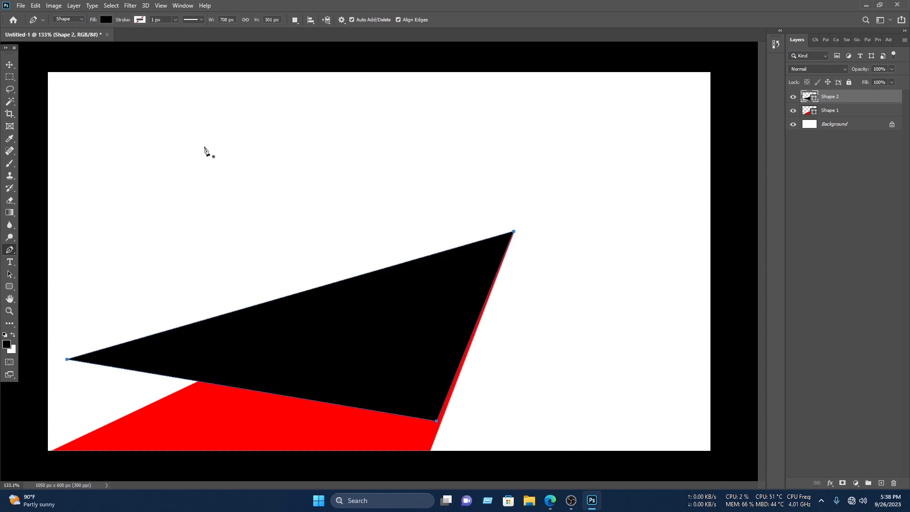
Step: Fill the new triangle with dark olive green and place its layer beneath the red shape
{"action": "left_click", "coordinate": [106, 20]}
{"action": "left_click", "coordinate": [101, 70]}
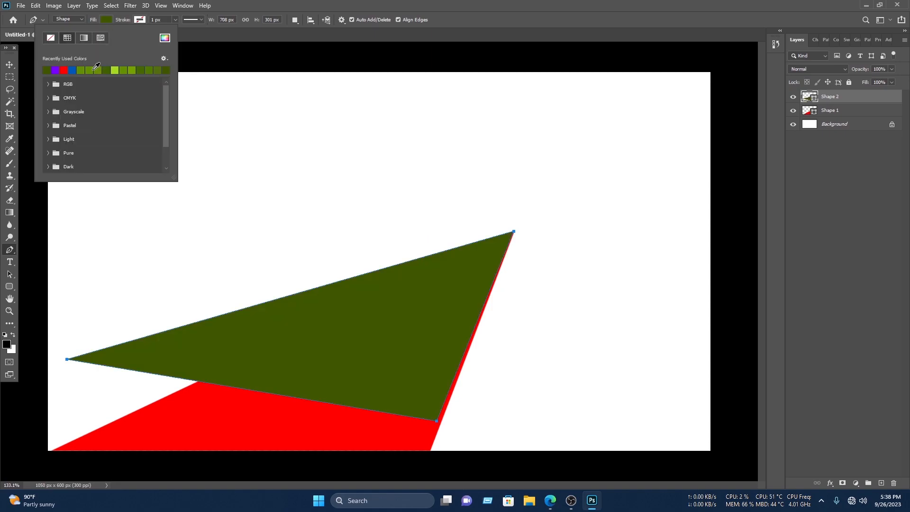
{"action": "left_click", "coordinate": [14, 72]}
{"action": "left_click", "coordinate": [10, 64]}
{"action": "left_click_drag", "start_coordinate": [853, 97], "coordinate": [851, 116]}
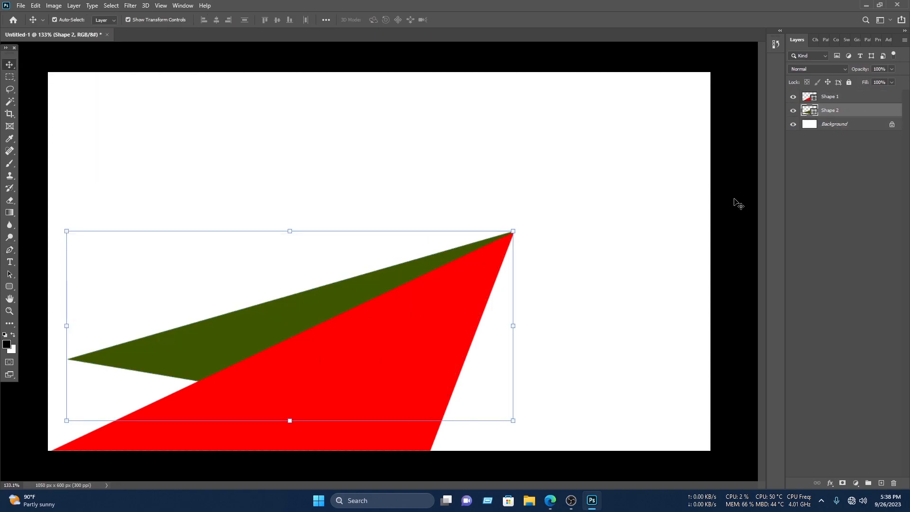
Step: Distort the olive shape by pulling its upper-left corner farther out to the left, keeping its tip on the red shape's tip
{"action": "left_click", "coordinate": [288, 231]}
{"action": "right_click", "coordinate": [284, 312]}
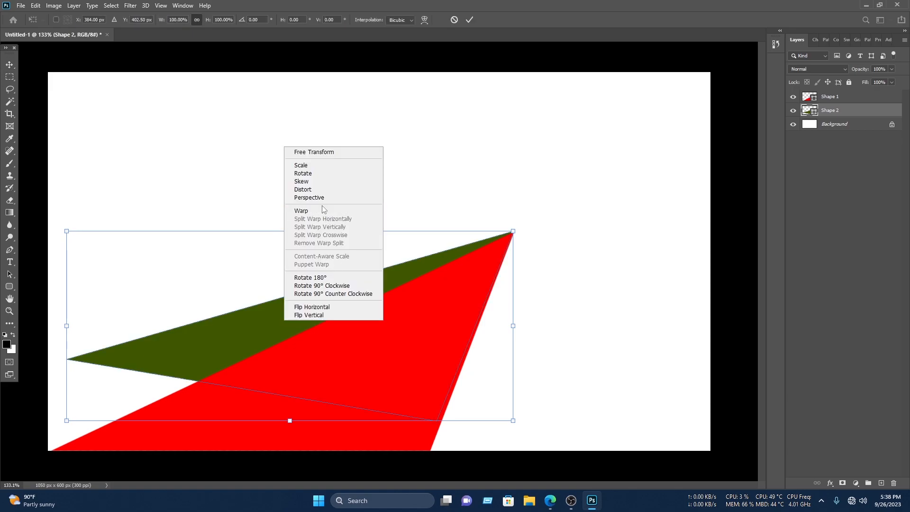
{"action": "left_click", "coordinate": [313, 191]}
{"action": "left_click_drag", "start_coordinate": [66, 231], "coordinate": [37, 237]}
{"action": "scroll", "coordinate": [520, 258], "scroll_direction": "up", "scroll_amount": 2}
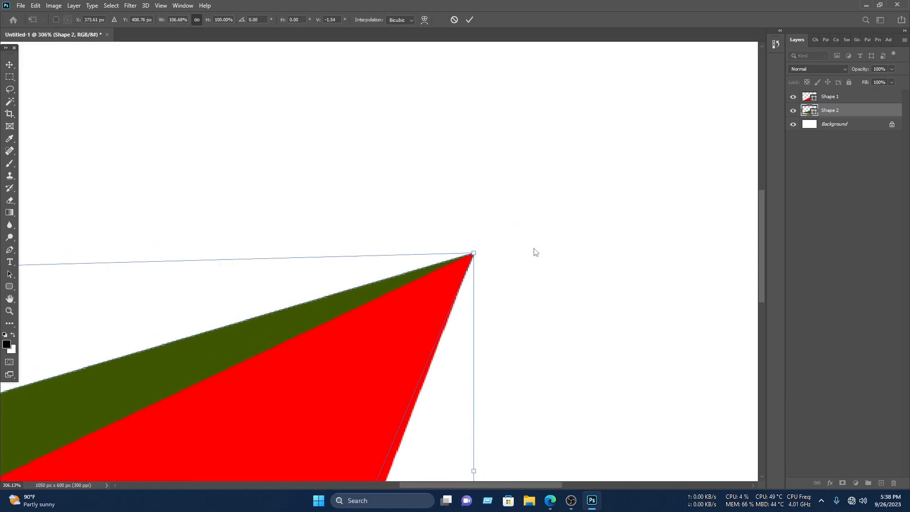
{"action": "scroll", "coordinate": [516, 142], "scroll_direction": "down", "scroll_amount": 3}
{"action": "left_click", "coordinate": [469, 20]}
Step: Select the red and olive shapes and scale them down together toward the canvas's lower-left corner
{"action": "left_click_drag", "start_coordinate": [514, 362], "coordinate": [368, 268]}
{"action": "left_click_drag", "start_coordinate": [504, 234], "coordinate": [481, 245]}
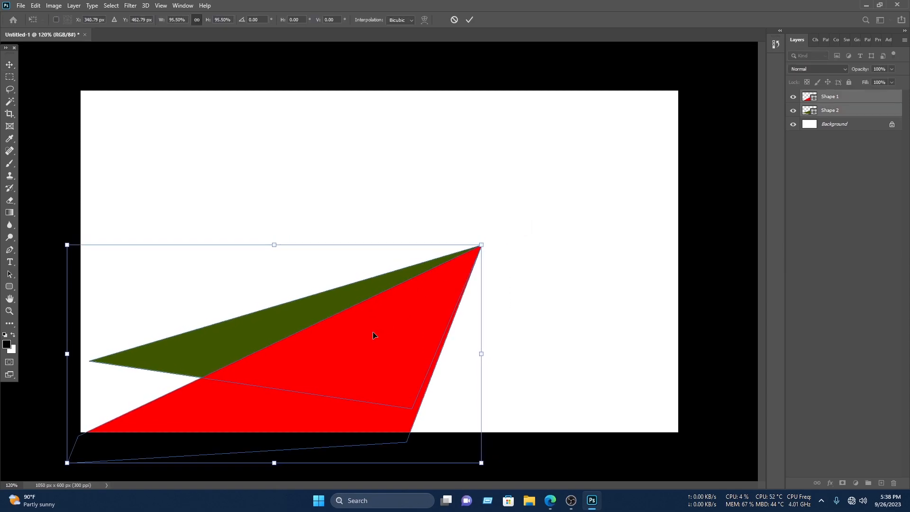
{"action": "left_click", "coordinate": [470, 20]}
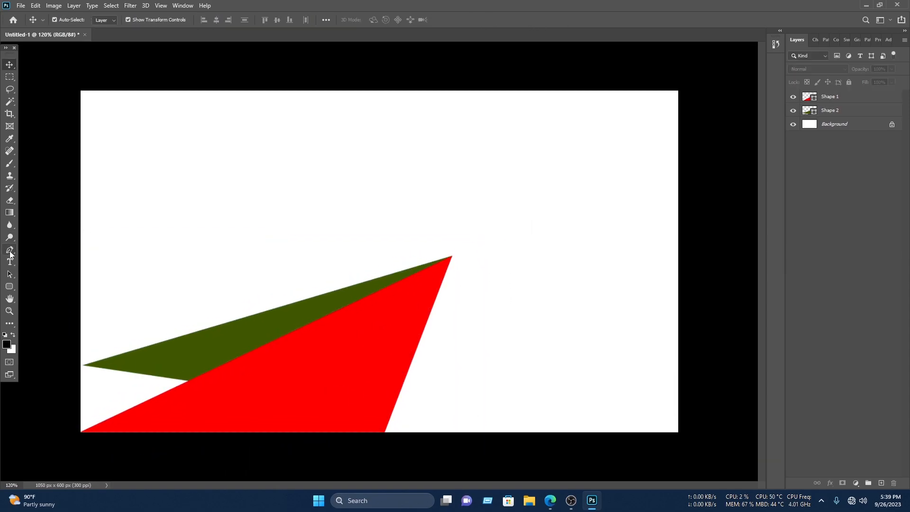
Step: Draw a tall triangular pen shape about 275 × 671 px from the red tip to above the canvas and down below it
{"action": "left_click", "coordinate": [10, 251]}
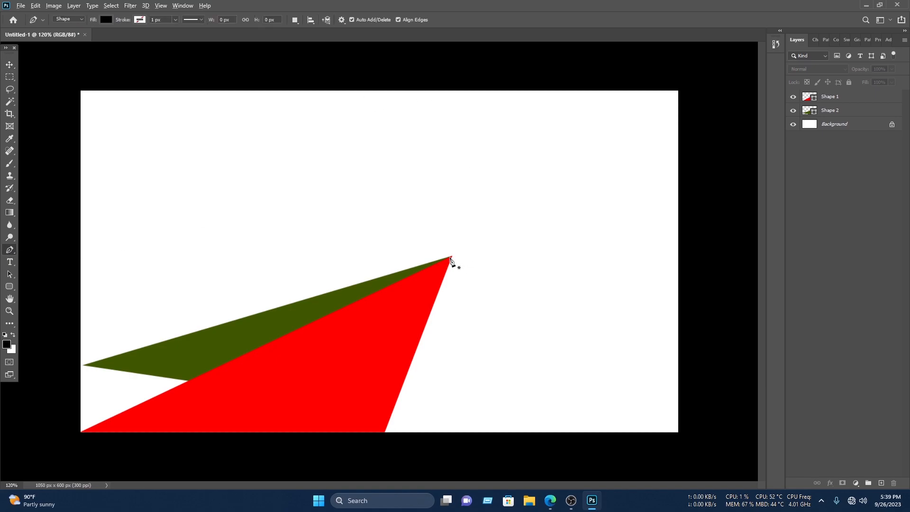
{"action": "scroll", "coordinate": [450, 258], "scroll_direction": "up", "scroll_amount": 5}
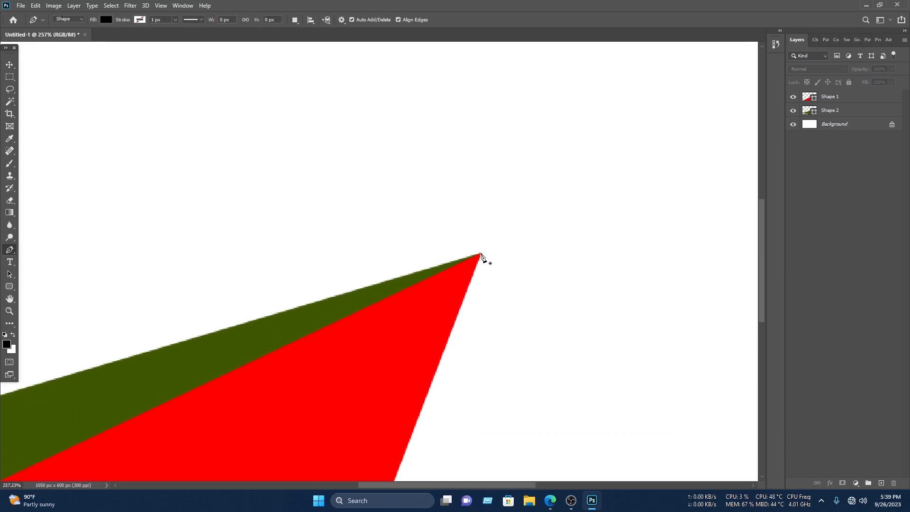
{"action": "left_click", "coordinate": [481, 255]}
{"action": "scroll", "coordinate": [472, 228], "scroll_direction": "down", "scroll_amount": 5}
{"action": "left_click", "coordinate": [353, 101]}
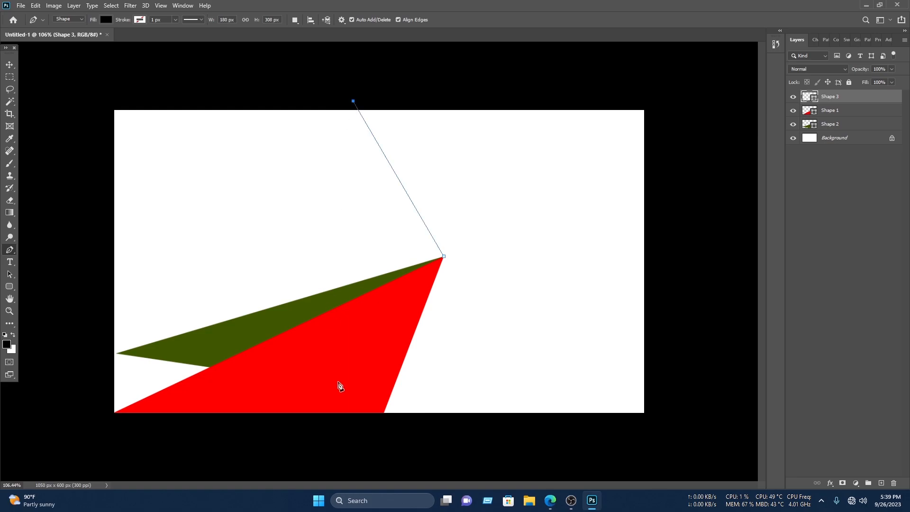
{"action": "left_click", "coordinate": [305, 439]}
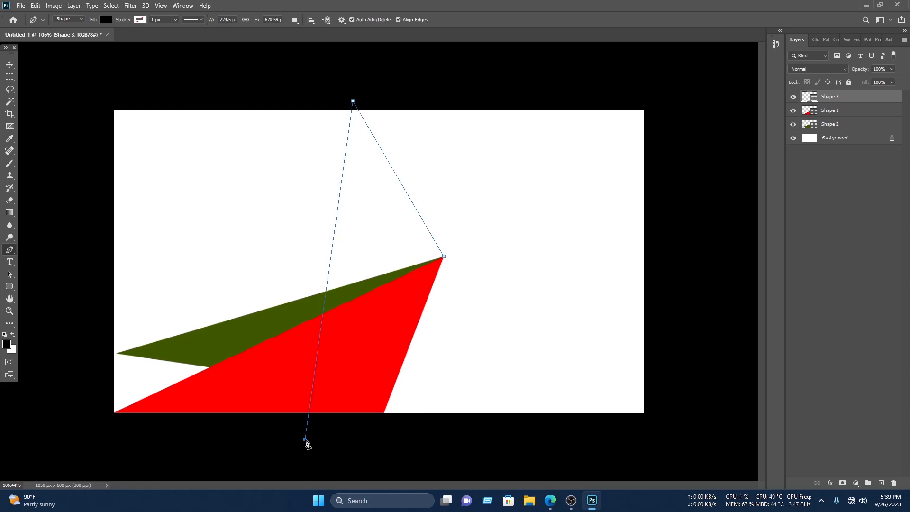
{"action": "left_click", "coordinate": [443, 257]}
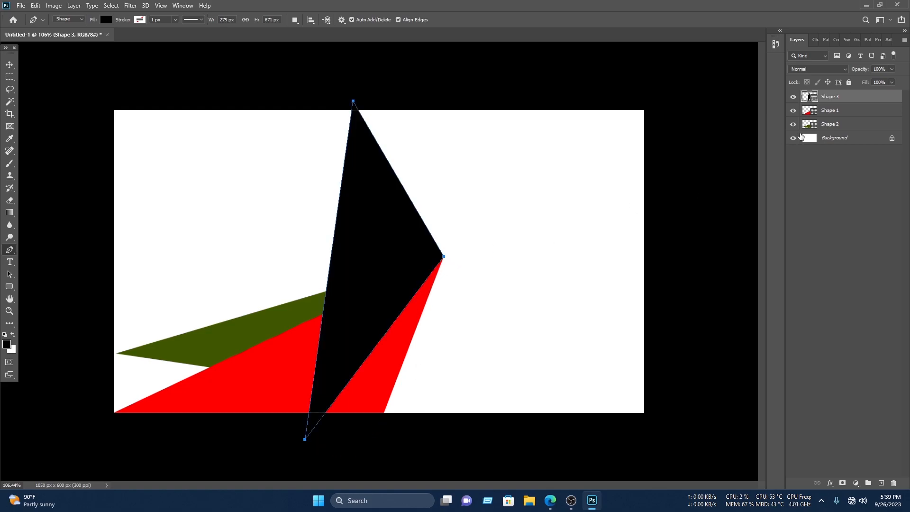
Step: Recolor the tall shape a fully saturated green with hue 97° and move its layer beneath the olive shape
{"action": "double_click", "coordinate": [809, 97]}
{"action": "left_click", "coordinate": [650, 202]}
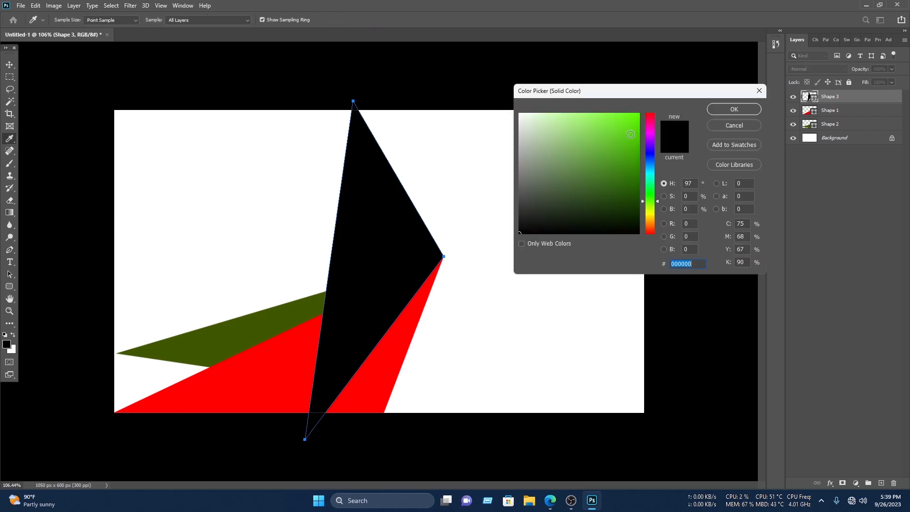
{"action": "left_click", "coordinate": [640, 114]}
{"action": "left_click", "coordinate": [734, 110]}
{"action": "left_click_drag", "start_coordinate": [832, 98], "coordinate": [832, 132]}
{"action": "key", "text": "v"}
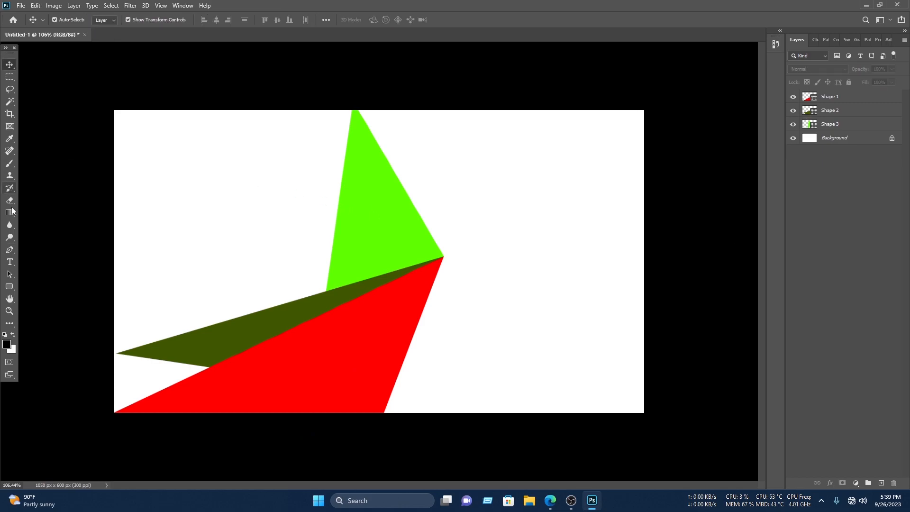
Step: Draw a pen shape about 445 × 537 px along the green shape's left edge, extending left and down behind the olive shape
{"action": "left_click", "coordinate": [10, 252]}
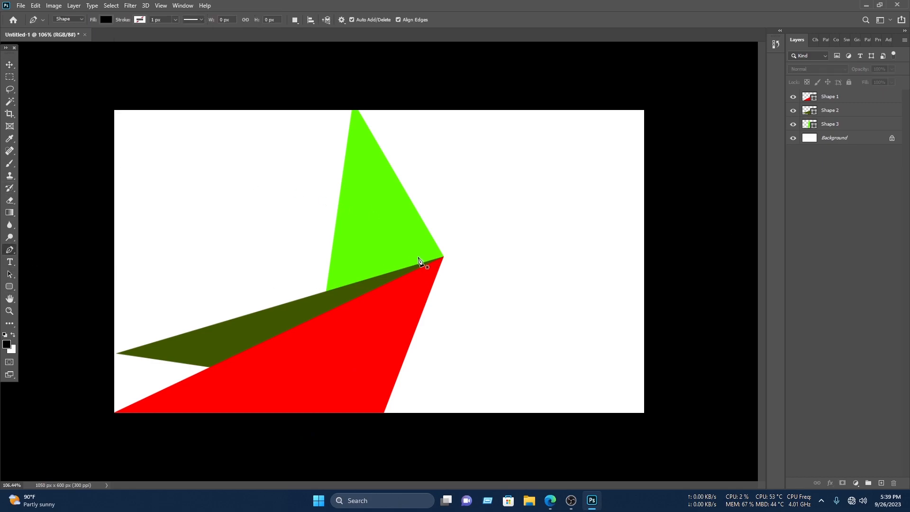
{"action": "left_click", "coordinate": [444, 259]}
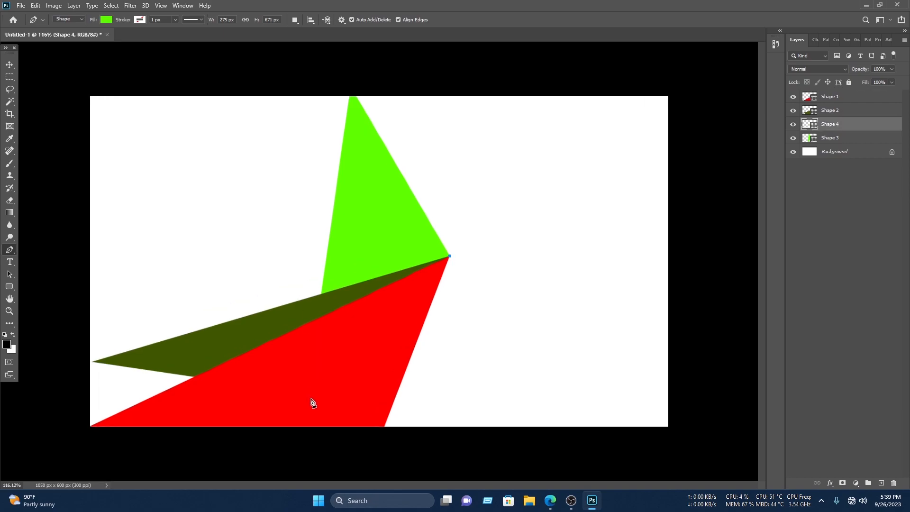
{"action": "scroll", "coordinate": [319, 291], "scroll_direction": "up", "scroll_amount": 3}
{"action": "left_click", "coordinate": [296, 408]}
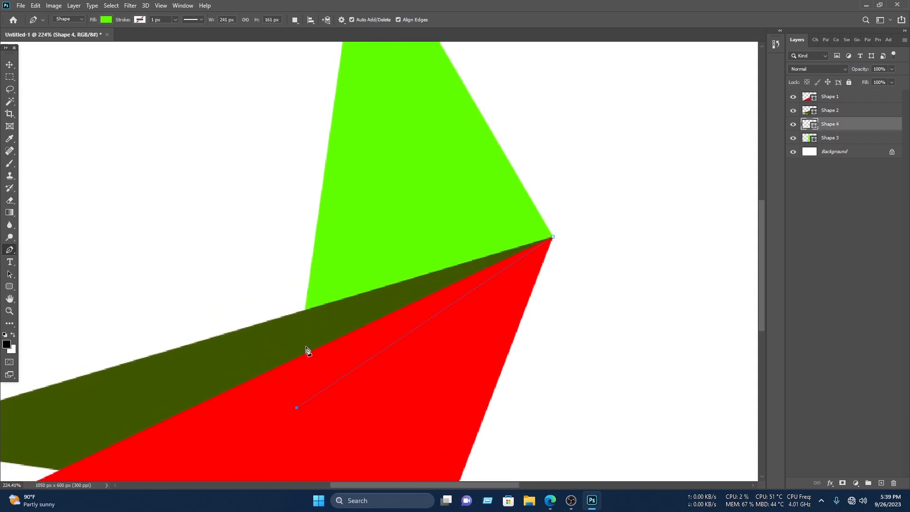
{"action": "left_click", "coordinate": [307, 315]}
{"action": "scroll", "coordinate": [337, 272], "scroll_direction": "down", "scroll_amount": 3}
{"action": "left_click", "coordinate": [354, 95]}
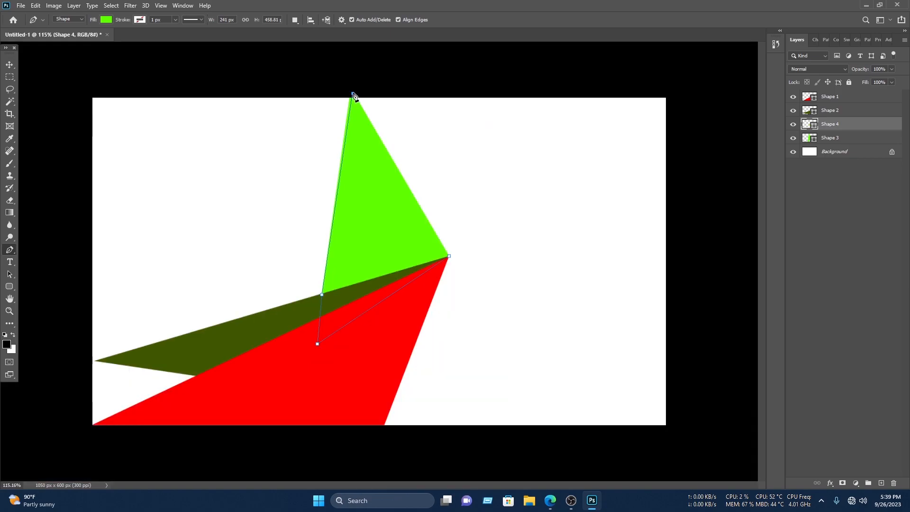
{"action": "left_click", "coordinate": [205, 345]}
{"action": "left_click", "coordinate": [261, 387]}
{"action": "left_click", "coordinate": [397, 332]}
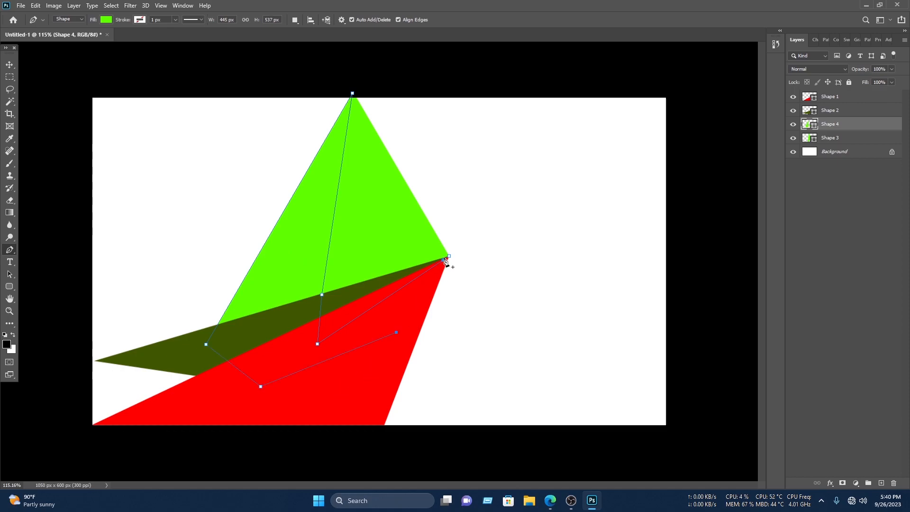
Step: Recolor the shape left of the bright green one to a saturated blue
{"action": "left_click", "coordinate": [10, 64]}
{"action": "double_click", "coordinate": [807, 124]}
{"action": "left_click_drag", "start_coordinate": [648, 215], "coordinate": [668, 148]}
{"action": "left_click", "coordinate": [733, 109]}
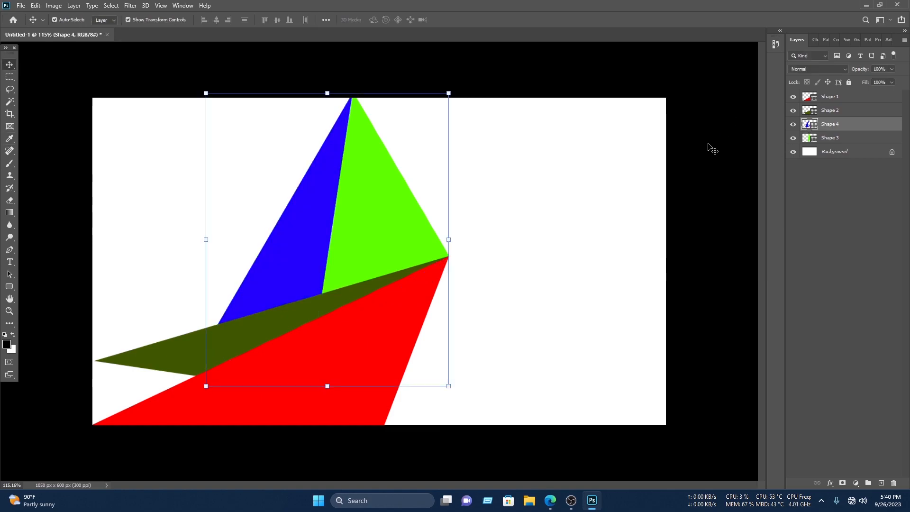
{"action": "scroll", "coordinate": [381, 261], "scroll_direction": "down", "scroll_amount": 2}
{"action": "key", "text": "ctrl+alt+a"}
{"action": "left_click_drag", "start_coordinate": [338, 223], "coordinate": [346, 222]}
{"action": "key", "text": "ctrl+z"}
{"action": "left_click", "coordinate": [517, 279]}
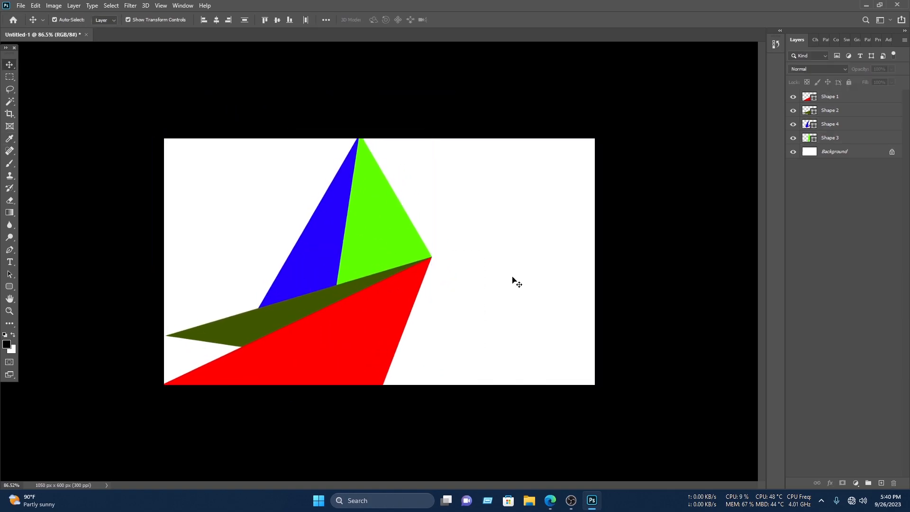
Step: Select the olive and red shapes and enlarge them together slightly toward the upper right
{"action": "left_click", "coordinate": [221, 325]}
{"action": "left_click", "coordinate": [290, 347], "text": "shift"}
{"action": "left_click_drag", "start_coordinate": [431, 258], "coordinate": [448, 249]}
{"action": "left_click_drag", "start_coordinate": [388, 333], "coordinate": [393, 332]}
{"action": "left_click", "coordinate": [469, 20]}
Step: Move the blue and bright green shapes right and up to meet the red shape's tip, nudging them slightly left into alignment
{"action": "left_click_drag", "start_coordinate": [453, 164], "coordinate": [325, 209]}
{"action": "left_click_drag", "start_coordinate": [369, 213], "coordinate": [390, 206]}
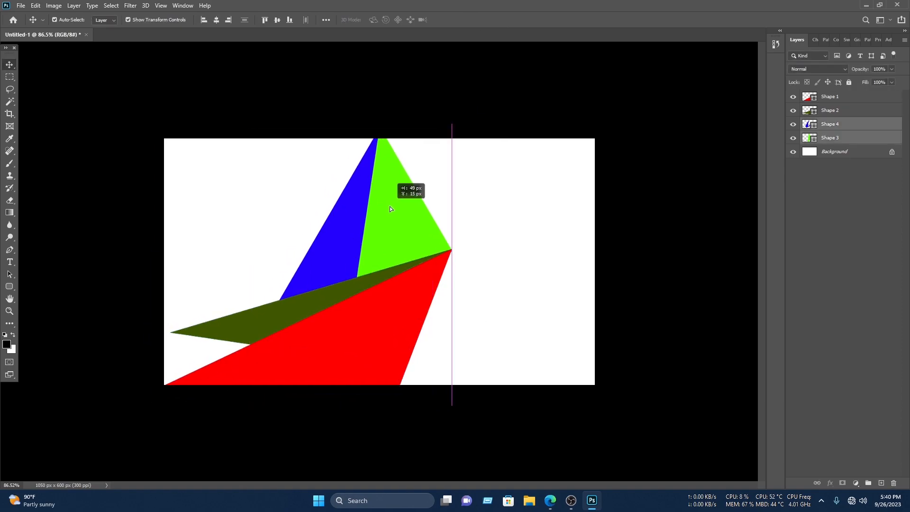
{"action": "scroll", "coordinate": [448, 237], "scroll_direction": "up", "scroll_amount": 8}
{"action": "key", "text": "Left"}
{"action": "key", "text": "Left"}
{"action": "key", "text": "Left"}
{"action": "key", "text": "Left"}
{"action": "left_click", "coordinate": [589, 284]}
Step: Scale the blue and bright green shapes down slightly so that their peak sits closer to the canvas's top edge
{"action": "scroll", "coordinate": [545, 246], "scroll_direction": "down", "scroll_amount": 6}
{"action": "left_click_drag", "start_coordinate": [474, 156], "coordinate": [350, 153]}
{"action": "mouse_move", "coordinate": [378, 154]}
{"action": "left_mouse_down"}
{"action": "mouse_move", "coordinate": [378, 169]}
{"action": "mouse_move", "coordinate": [380, 157]}
{"action": "left_mouse_up"}
{"action": "left_click_drag", "start_coordinate": [469, 264], "coordinate": [430, 222]}
{"action": "left_click", "coordinate": [470, 20]}
{"action": "left_click", "coordinate": [569, 293]}
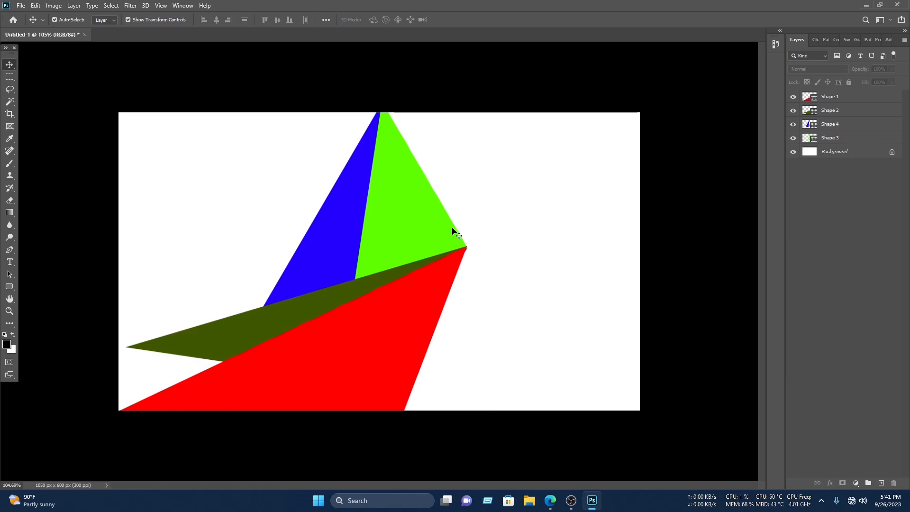
Step: Draw a four-sided pen shape about 588 × 738 px from the blue and green peak, covering the left half of the canvas
{"action": "left_click", "coordinate": [9, 250]}
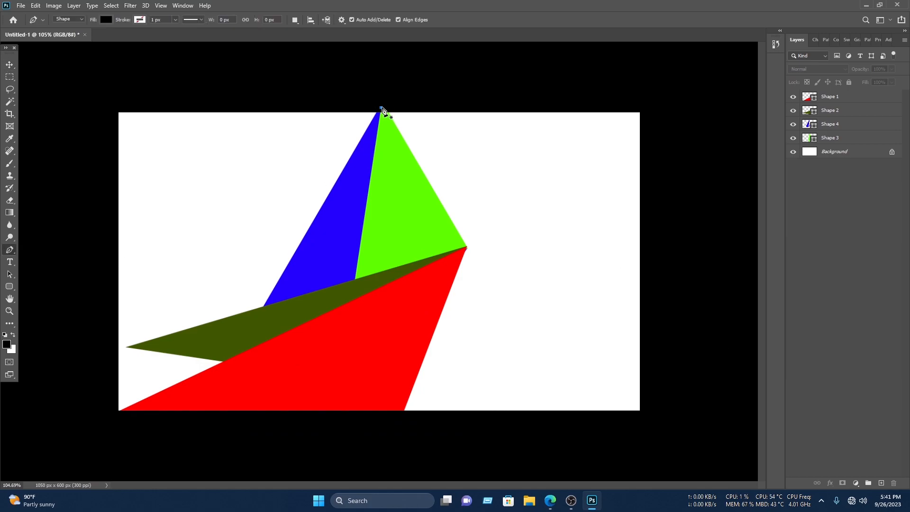
{"action": "left_click", "coordinate": [382, 108]}
{"action": "left_click", "coordinate": [369, 435]}
{"action": "left_click", "coordinate": [89, 443]}
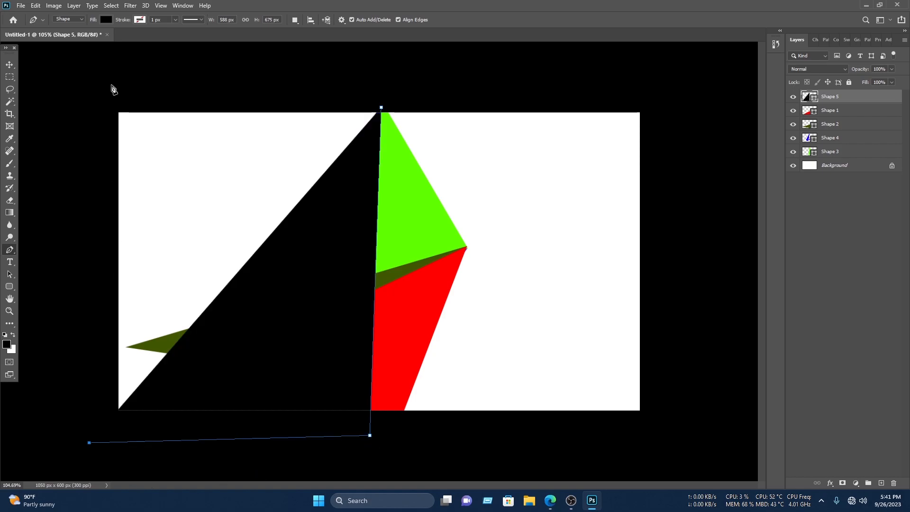
{"action": "left_click", "coordinate": [110, 76]}
{"action": "left_click", "coordinate": [381, 108]}
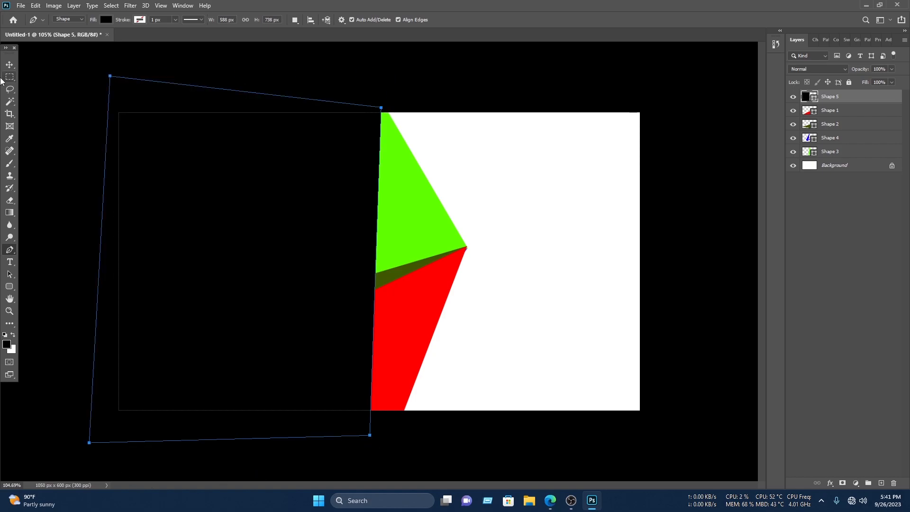
Step: Try an olive green fill and a red fill on the large four-sided shape
{"action": "left_click", "coordinate": [108, 19]}
{"action": "left_click", "coordinate": [160, 70]}
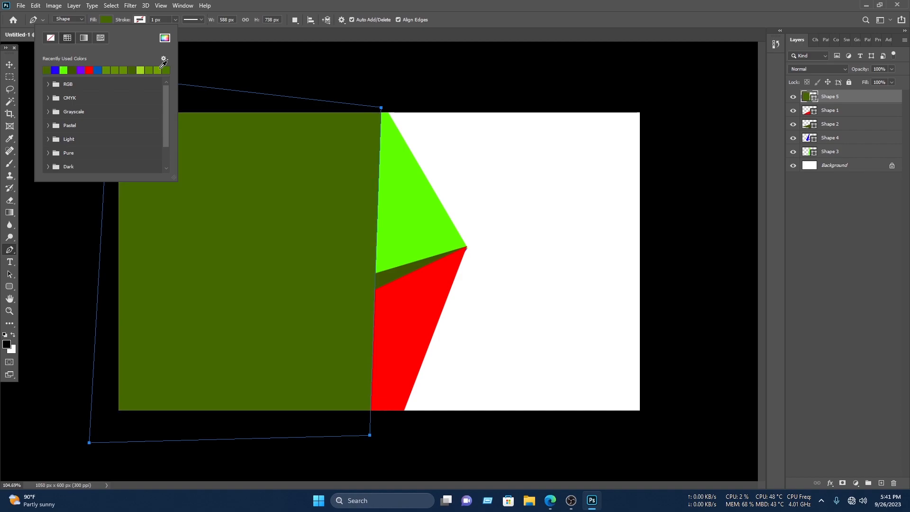
{"action": "left_click", "coordinate": [90, 70]}
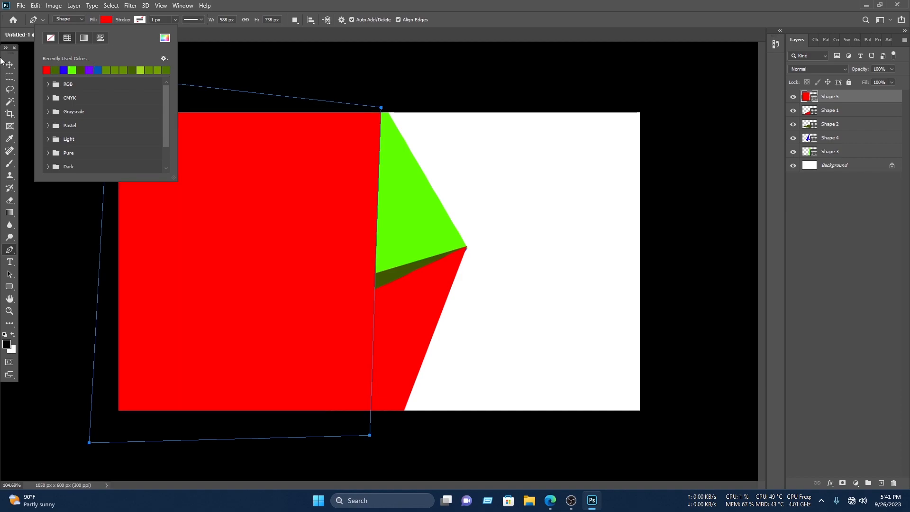
{"action": "key", "text": "Return"}
Step: Move the large shape's layer directly above the Background, recolor it cyan and deselect it
{"action": "key", "text": "v"}
{"action": "left_click_drag", "start_coordinate": [812, 103], "coordinate": [833, 158]}
{"action": "double_click", "coordinate": [809, 151]}
{"action": "left_click", "coordinate": [651, 181]}
{"action": "left_click", "coordinate": [652, 173]}
{"action": "key", "text": "Return"}
{"action": "left_click", "coordinate": [693, 256]}
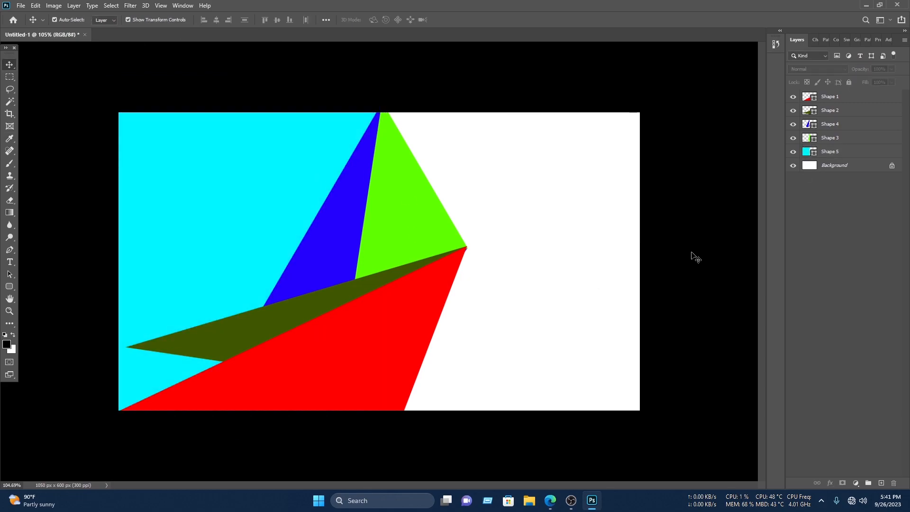
Step: Scale the red, olive, blue and bright green shapes together to about 97.5% and shift them slightly down
{"action": "left_click_drag", "start_coordinate": [504, 229], "coordinate": [354, 275]}
{"action": "left_click_drag", "start_coordinate": [467, 267], "coordinate": [459, 267]}
{"action": "left_click_drag", "start_coordinate": [243, 392], "coordinate": [243, 398]}
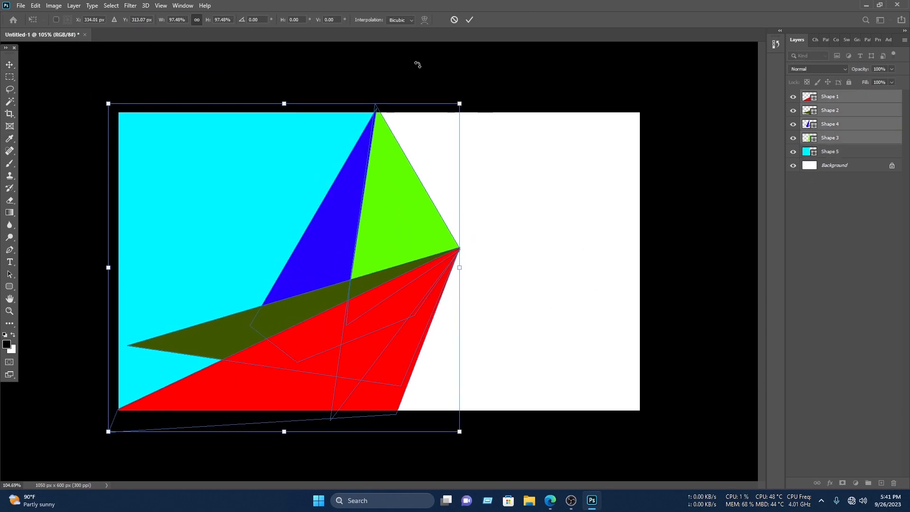
{"action": "left_click", "coordinate": [469, 20]}
Step: Recolor the large cyan shape behind the others black (#000000)
{"action": "left_click", "coordinate": [256, 200]}
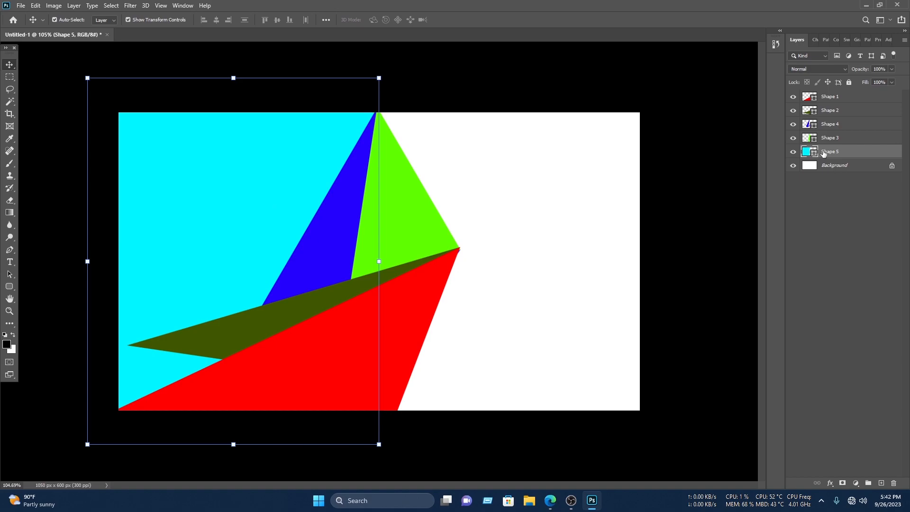
{"action": "double_click", "coordinate": [806, 153]}
{"action": "left_click_drag", "start_coordinate": [602, 193], "coordinate": [673, 277]}
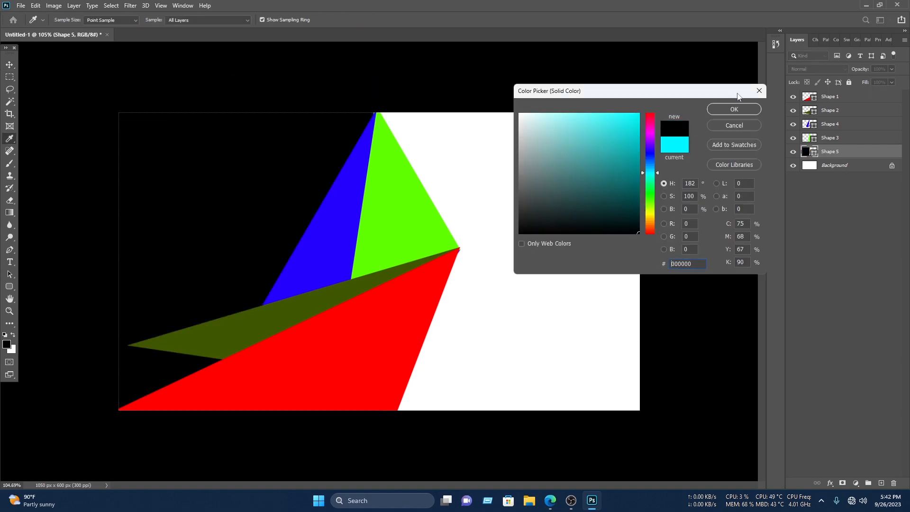
{"action": "left_click", "coordinate": [734, 112]}
Step: Add a Gradient Overlay to the blue shape, using a light-to-deep-blue gradient from the Blues presets
{"action": "left_click", "coordinate": [355, 209]}
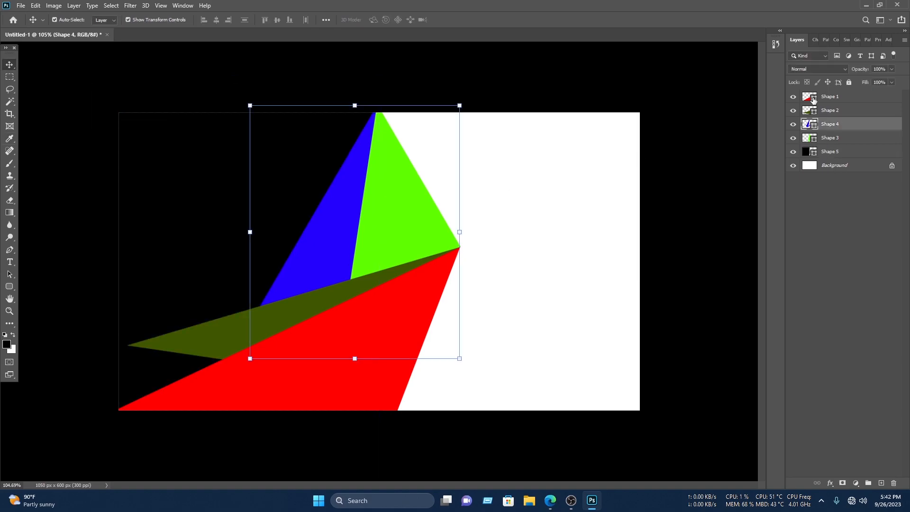
{"action": "right_click", "coordinate": [859, 129]}
{"action": "left_click", "coordinate": [827, 108]}
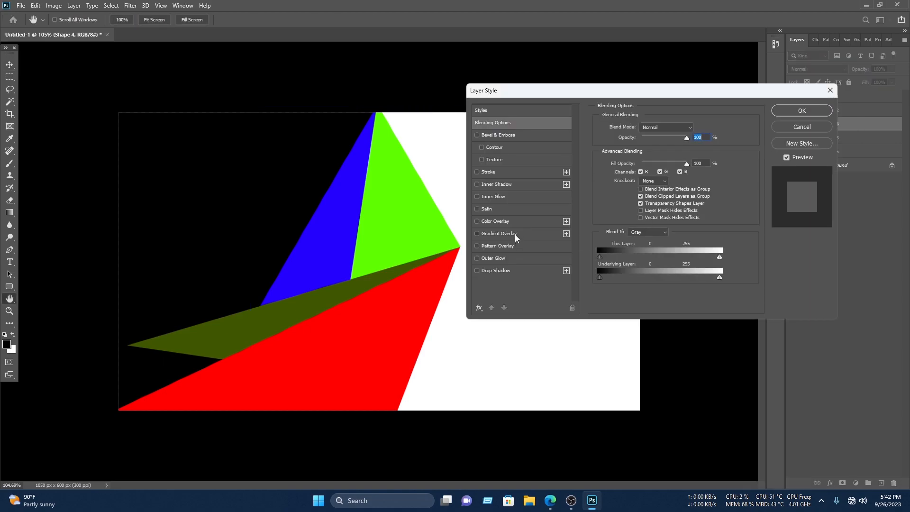
{"action": "left_click", "coordinate": [516, 234]}
{"action": "left_click", "coordinate": [664, 149]}
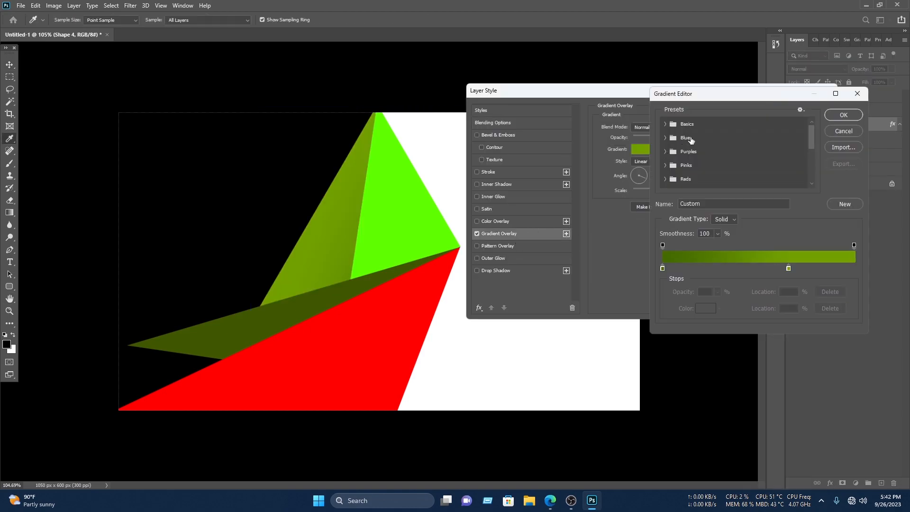
{"action": "left_click", "coordinate": [665, 138]}
{"action": "left_click", "coordinate": [738, 174]}
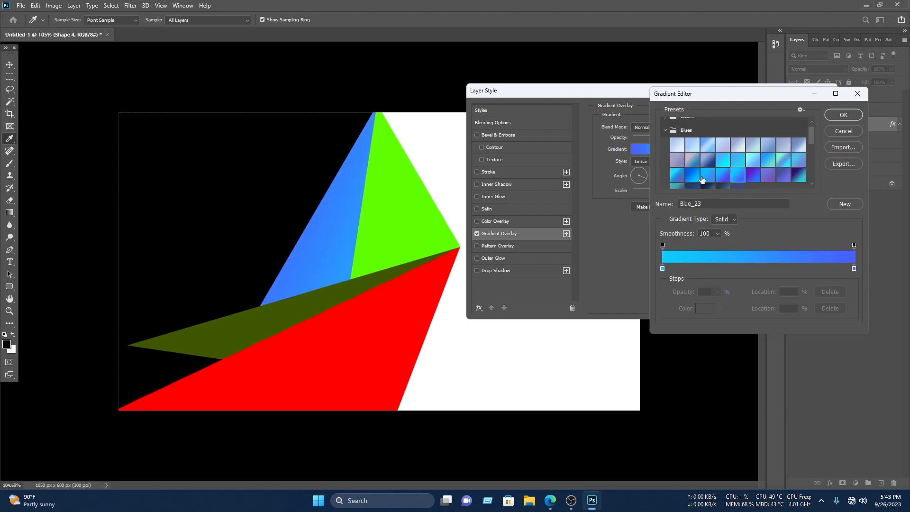
{"action": "left_click", "coordinate": [693, 175]}
Step: Move the gradient's light blue stop to 12% and its deep blue stop slightly inward, and apply the overlay
{"action": "left_click_drag", "start_coordinate": [663, 268], "coordinate": [687, 266]}
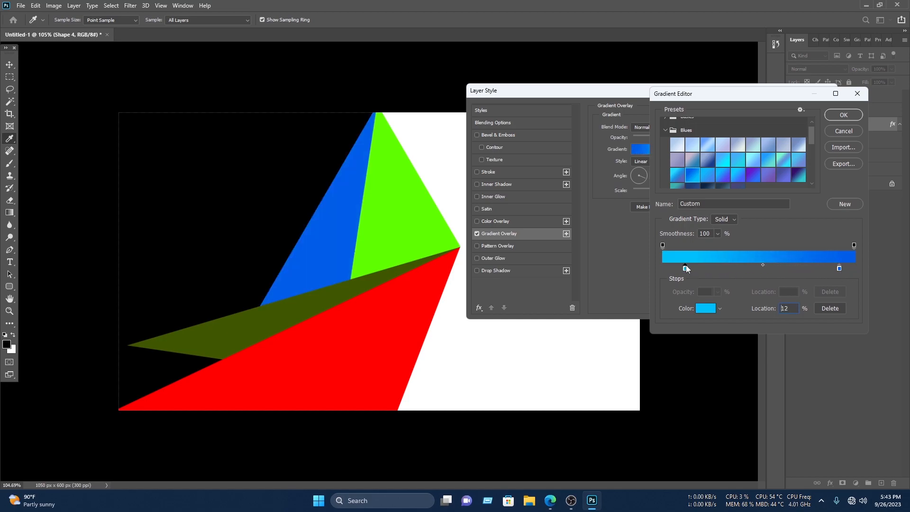
{"action": "left_click", "coordinate": [837, 116]}
{"action": "left_click", "coordinate": [806, 114]}
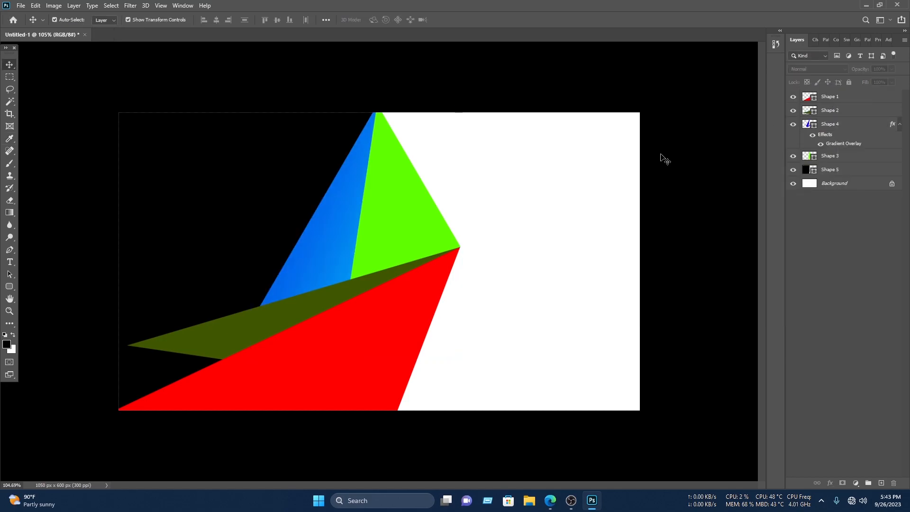
Step: Add a Gradient Overlay to the bright green shape with the light and deep blue stops swapped
{"action": "left_click", "coordinate": [406, 211]}
{"action": "right_click", "coordinate": [873, 151]}
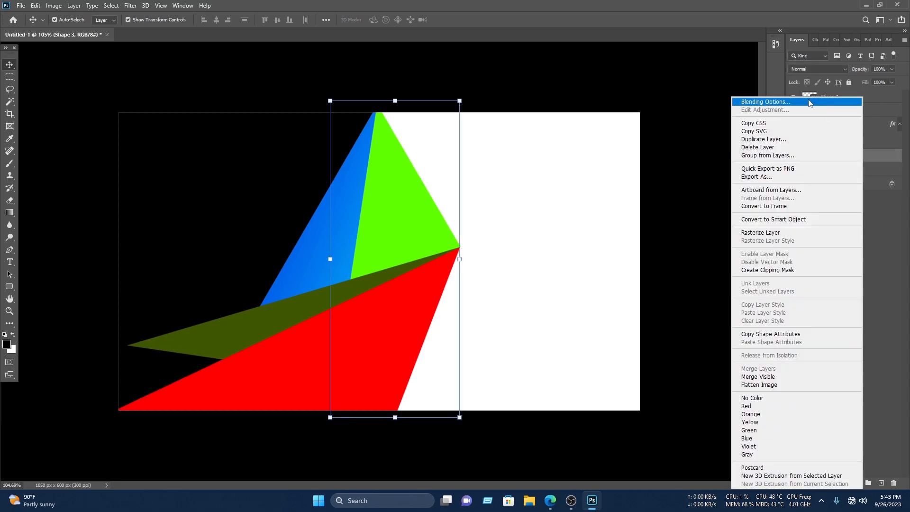
{"action": "left_click", "coordinate": [759, 101]}
{"action": "left_click", "coordinate": [519, 233]}
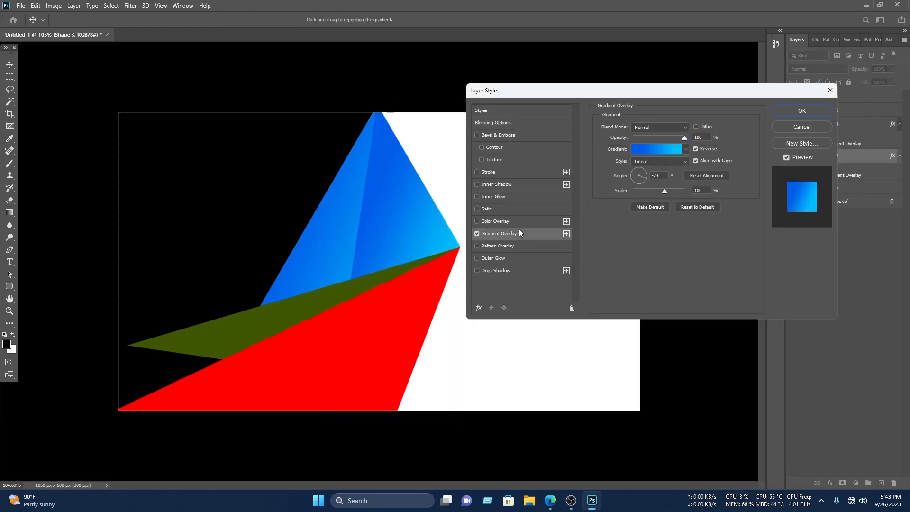
{"action": "left_click", "coordinate": [664, 150]}
{"action": "left_click_drag", "start_coordinate": [684, 268], "coordinate": [703, 278]}
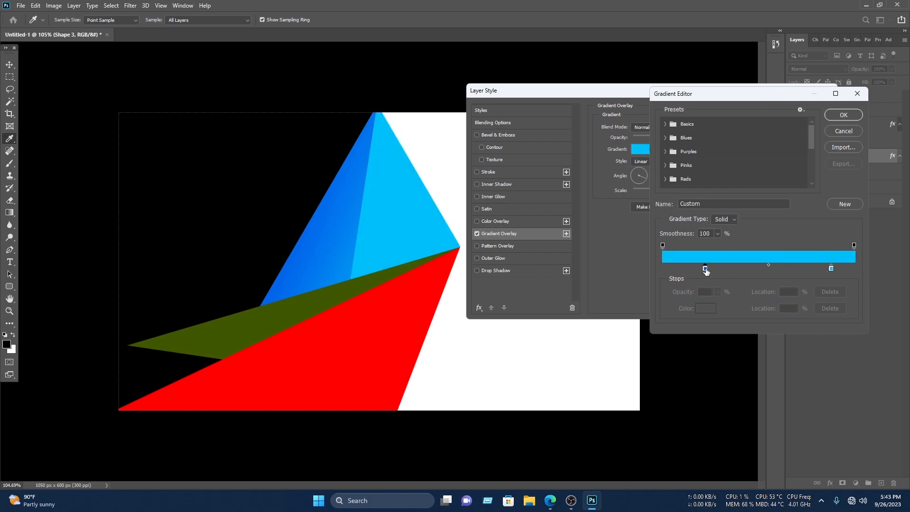
{"action": "left_click", "coordinate": [706, 269]}
{"action": "left_click", "coordinate": [844, 115]}
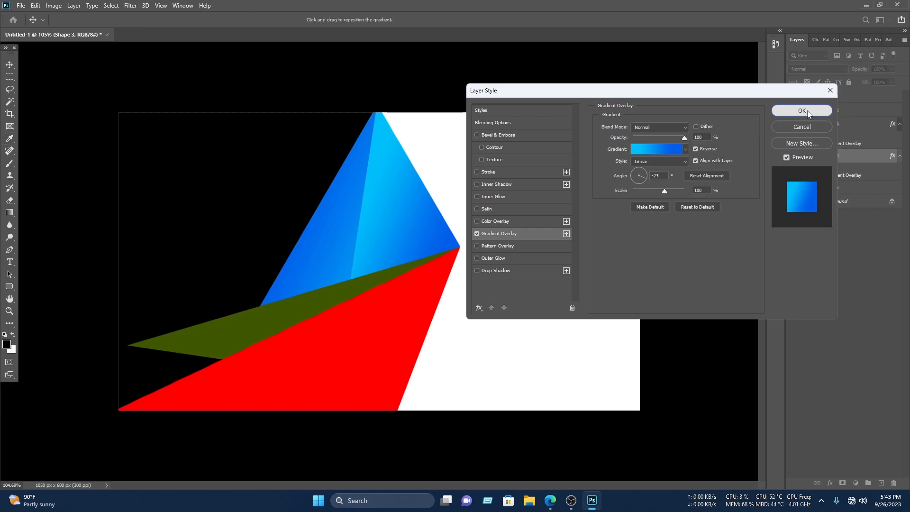
{"action": "left_click", "coordinate": [807, 110]}
Step: Add the same blue Gradient Overlay to the narrow olive green shape
{"action": "key", "text": "v"}
{"action": "left_click", "coordinate": [306, 319]}
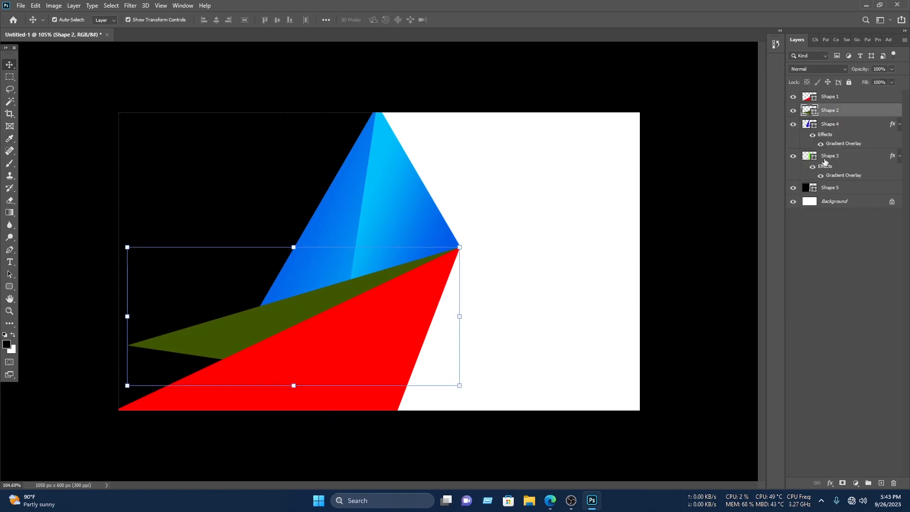
{"action": "right_click", "coordinate": [842, 116]}
{"action": "left_click", "coordinate": [783, 103]}
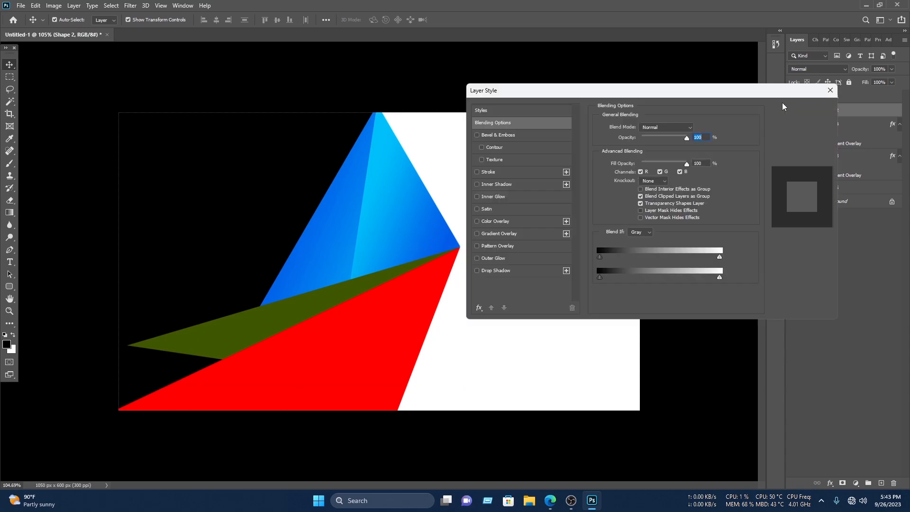
{"action": "left_click", "coordinate": [509, 231]}
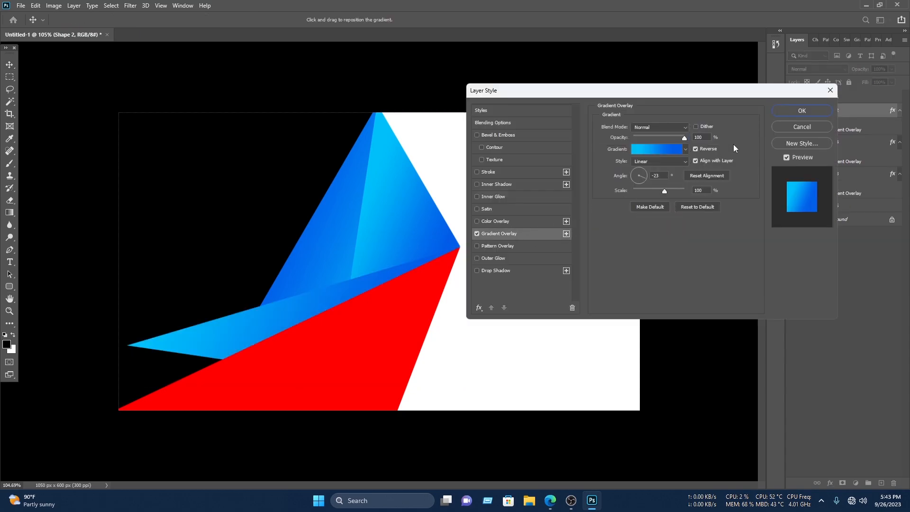
{"action": "left_click", "coordinate": [818, 111]}
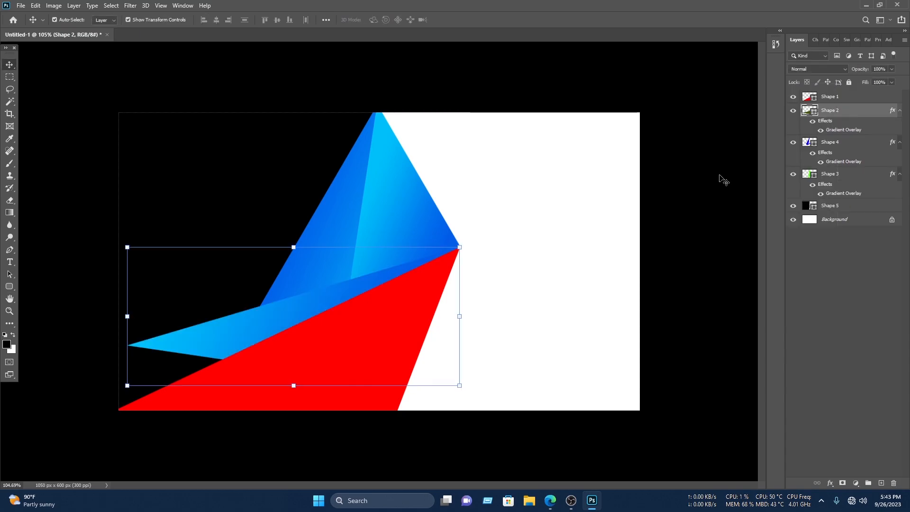
Step: Add a blue Gradient Overlay to the red shape with the deep blue stop at 3%, and deselect the shape
{"action": "left_click", "coordinate": [343, 371]}
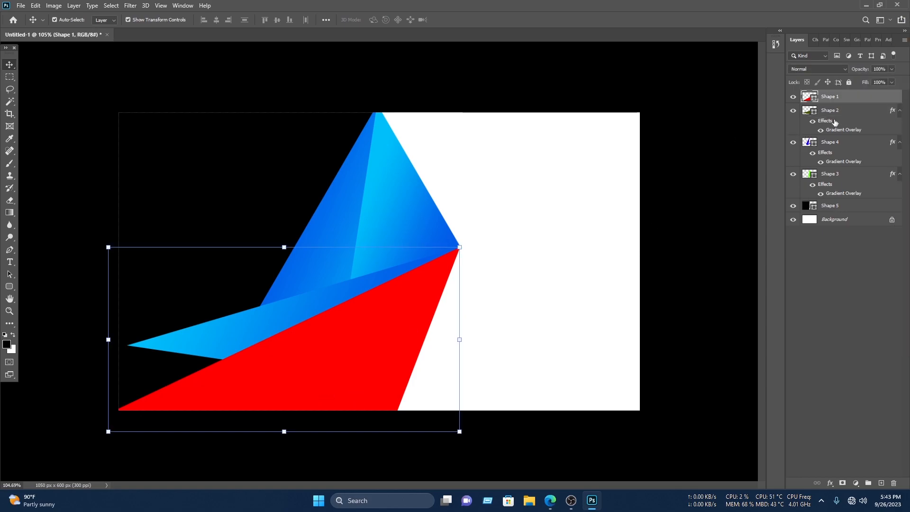
{"action": "right_click", "coordinate": [849, 96]}
{"action": "left_click", "coordinate": [812, 99]}
{"action": "left_click", "coordinate": [505, 233]}
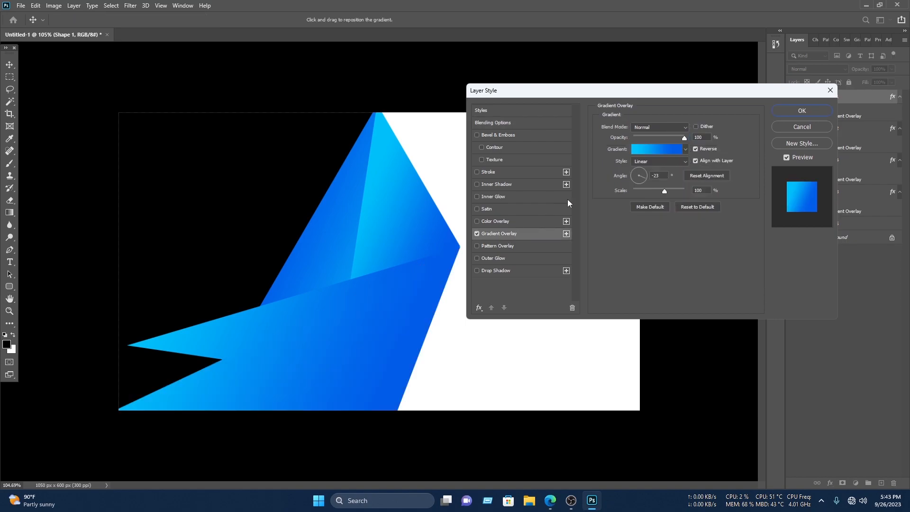
{"action": "left_click", "coordinate": [657, 149]}
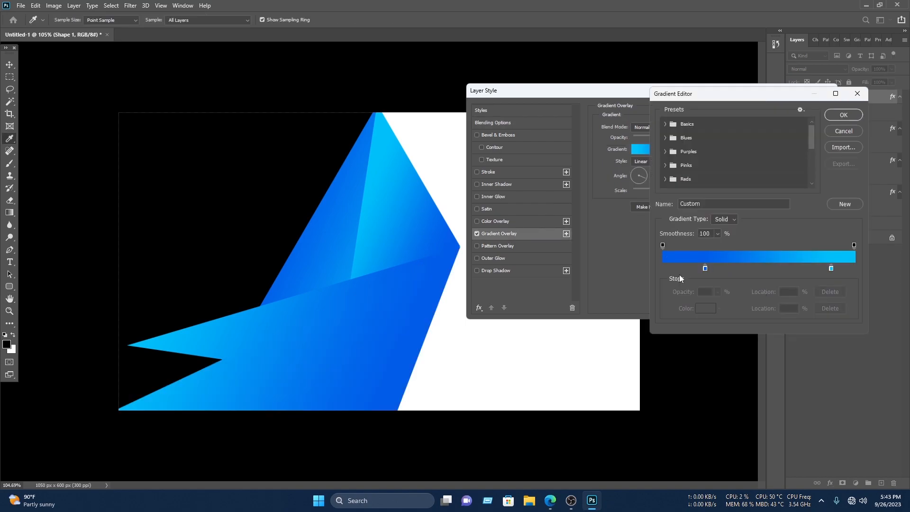
{"action": "left_click_drag", "start_coordinate": [706, 269], "coordinate": [667, 272]}
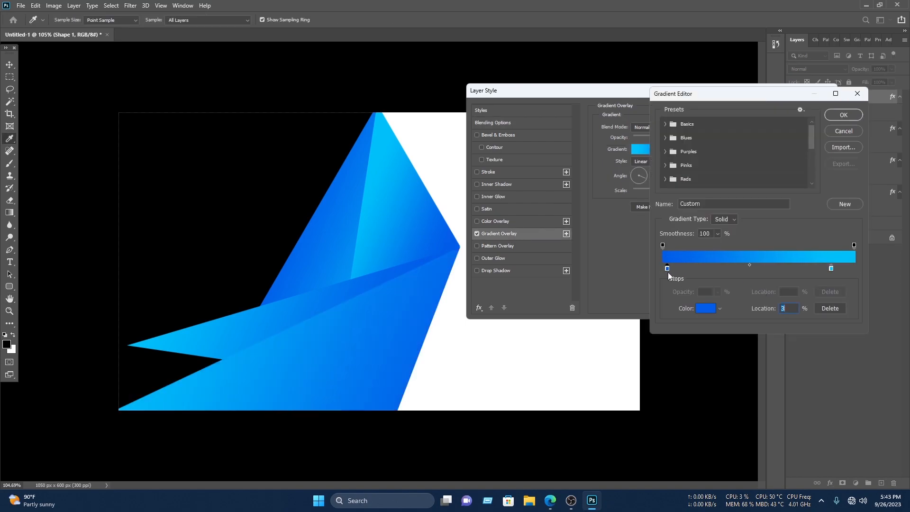
{"action": "left_click", "coordinate": [846, 117]}
{"action": "left_click", "coordinate": [809, 113]}
{"action": "key", "text": "v"}
{"action": "left_click", "coordinate": [670, 138]}
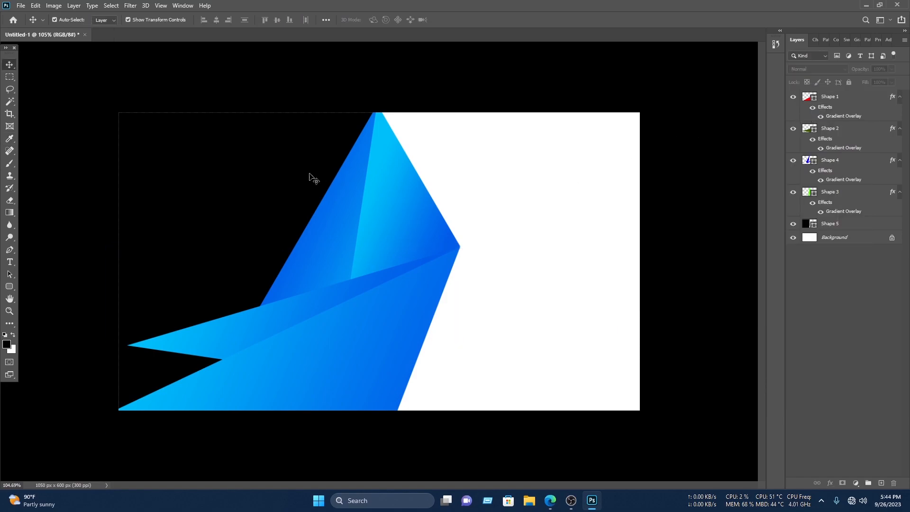
Step: Lock the large black shape and shift all four blue gradient shapes to the right
{"action": "left_click", "coordinate": [321, 179]}
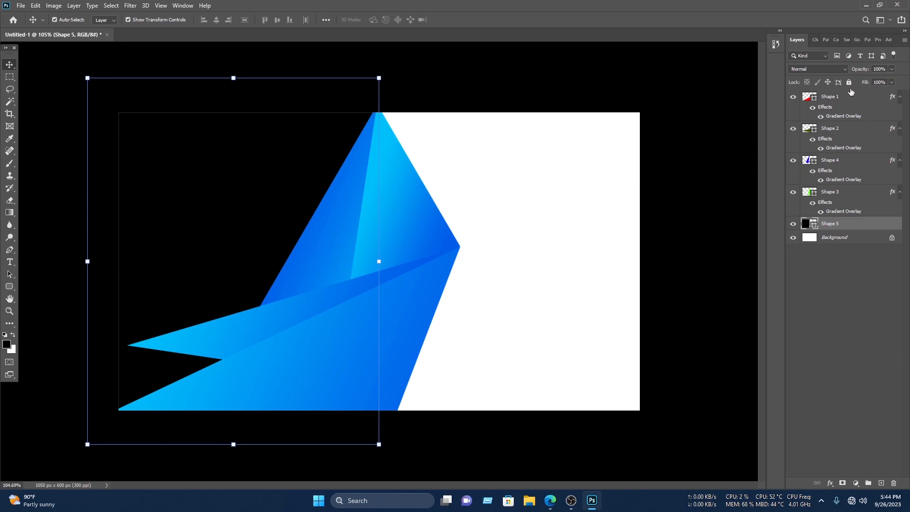
{"action": "left_click", "coordinate": [850, 83]}
{"action": "key", "text": "ctrl+alt+a"}
{"action": "left_click_drag", "start_coordinate": [318, 252], "coordinate": [366, 249]}
Step: Distort the lowest blue shape, pulling its lower-left corner outward to reach the canvas's bottom-left corner again
{"action": "left_click", "coordinate": [357, 374]}
{"action": "key", "text": "ctrl+t"}
{"action": "right_click", "coordinate": [368, 345]}
{"action": "left_click", "coordinate": [394, 213]}
{"action": "left_click_drag", "start_coordinate": [153, 435], "coordinate": [98, 444]}
{"action": "left_click", "coordinate": [469, 20]}
Step: Unlock the large black shape and distort its upper-right corner outward so its edge reaches behind the blue peak
{"action": "left_click", "coordinate": [892, 224]}
{"action": "right_click", "coordinate": [262, 214]}
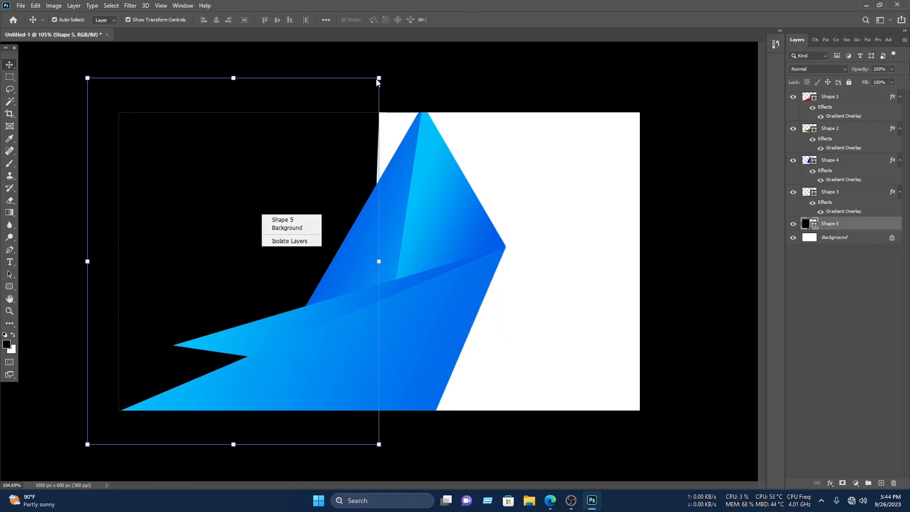
{"action": "key", "text": "ctrl+t"}
{"action": "right_click", "coordinate": [285, 169]}
{"action": "left_click", "coordinate": [302, 229]}
{"action": "right_click", "coordinate": [305, 200]}
{"action": "left_click", "coordinate": [327, 242]}
{"action": "left_click_drag", "start_coordinate": [379, 79], "coordinate": [429, 69]}
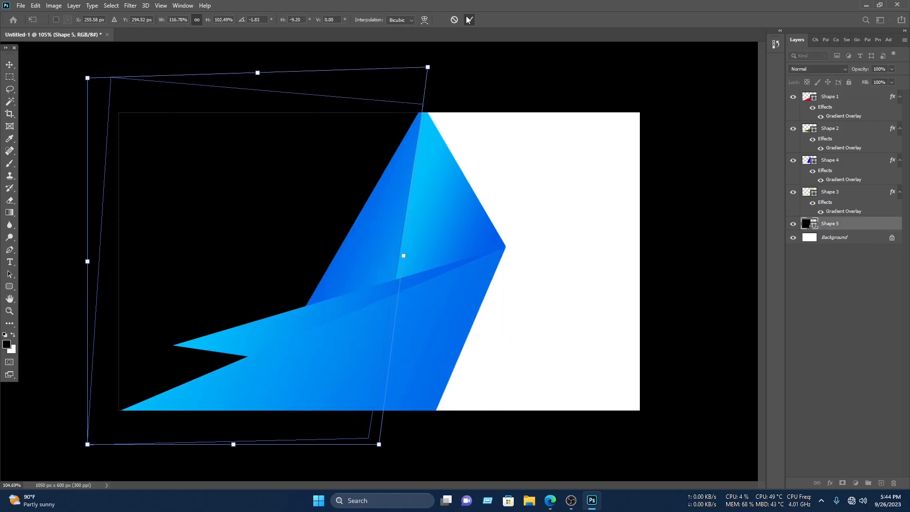
{"action": "left_click", "coordinate": [469, 20]}
{"action": "left_click", "coordinate": [599, 283]}
Step: Recolor the large black shape dark navy (#000e55) and deselect it
{"action": "left_click", "coordinate": [240, 207]}
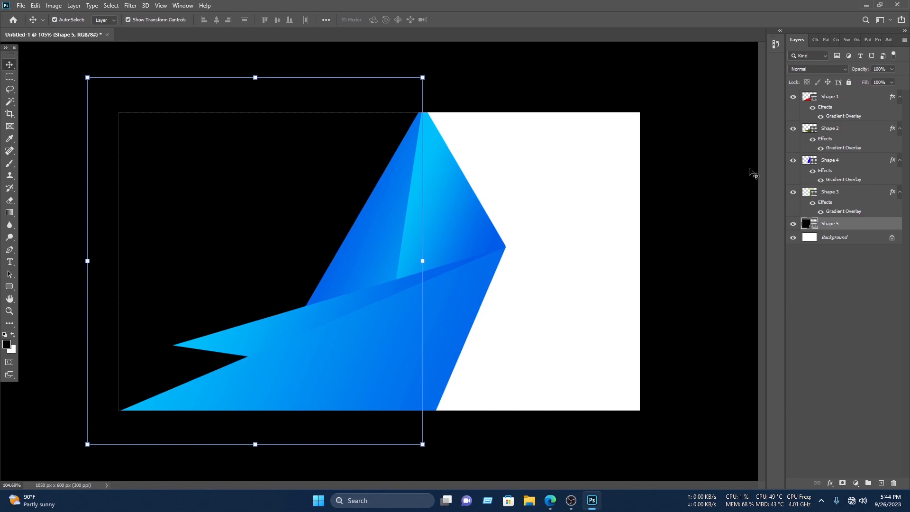
{"action": "double_click", "coordinate": [809, 223]}
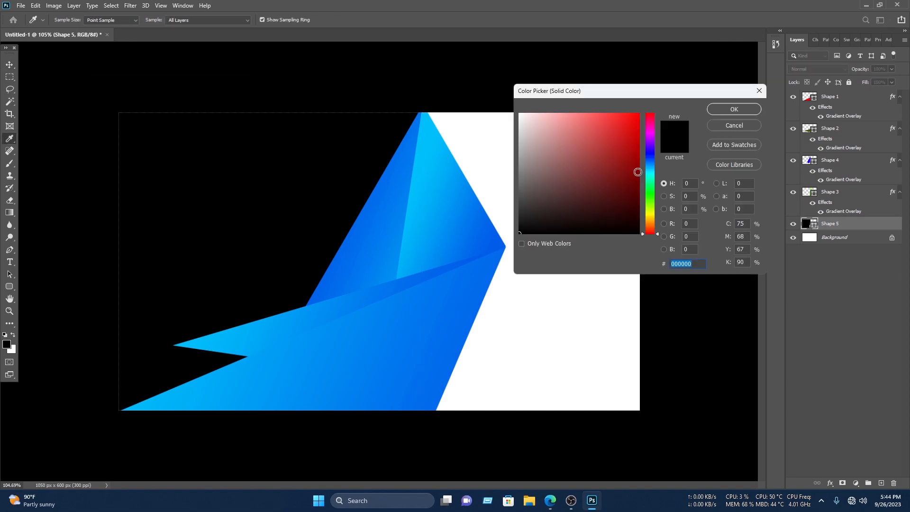
{"action": "left_click", "coordinate": [431, 216]}
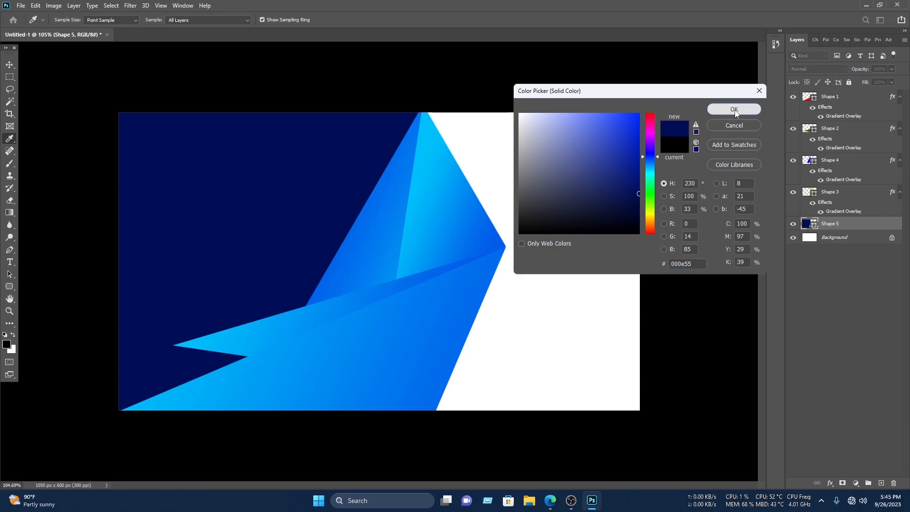
{"action": "left_click", "coordinate": [732, 112]}
{"action": "left_click", "coordinate": [648, 203]}
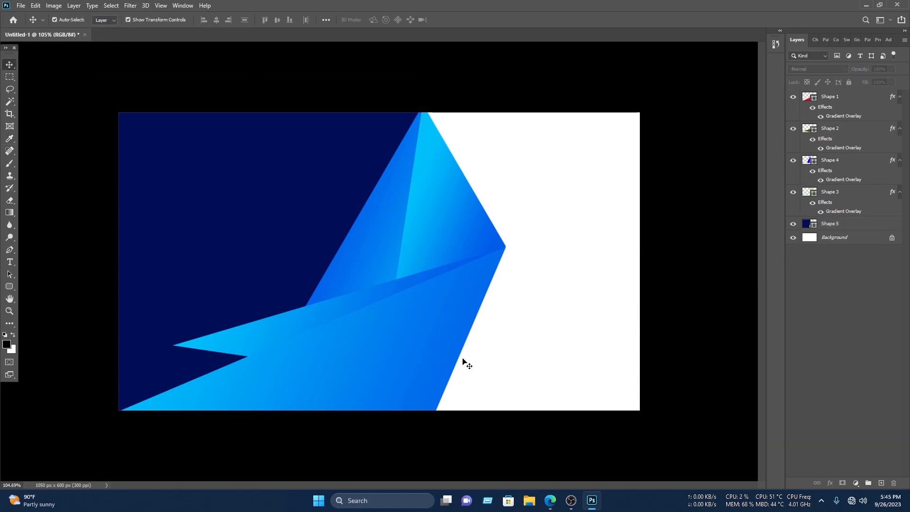
Step: Add a white Outer Glow to the lowest blue shape with 32% opacity and a size of 18 px
{"action": "left_click", "coordinate": [401, 380]}
{"action": "right_click", "coordinate": [851, 108]}
{"action": "left_click", "coordinate": [849, 102]}
{"action": "right_click", "coordinate": [850, 101]}
{"action": "left_click", "coordinate": [773, 103]}
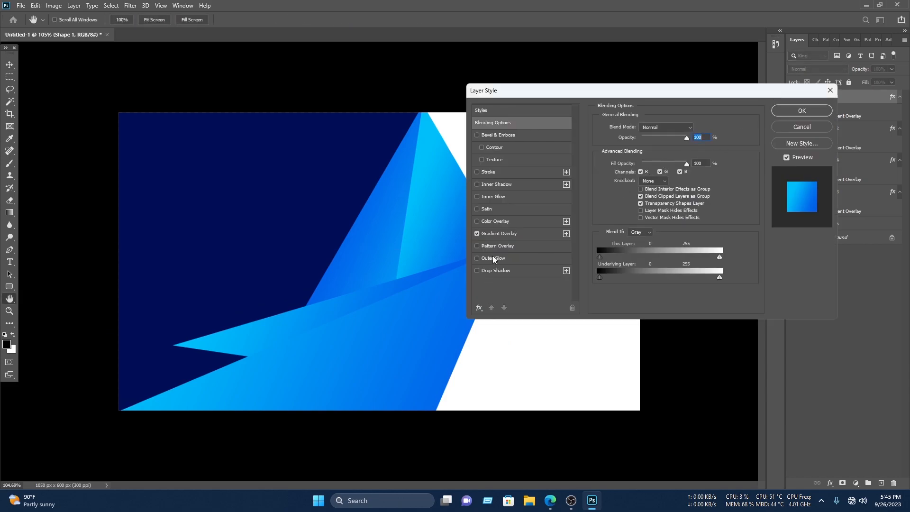
{"action": "left_click", "coordinate": [499, 258]}
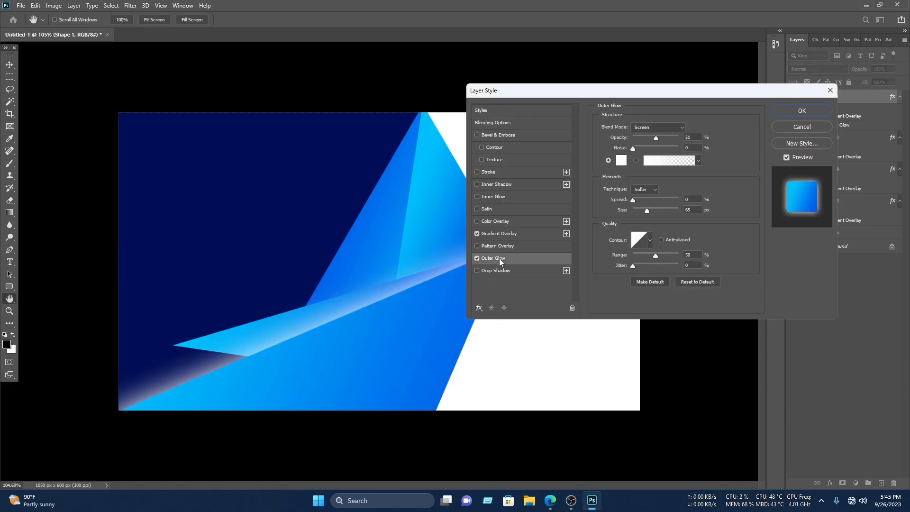
{"action": "left_click_drag", "start_coordinate": [661, 138], "coordinate": [648, 138]}
{"action": "key", "text": "Tab"}
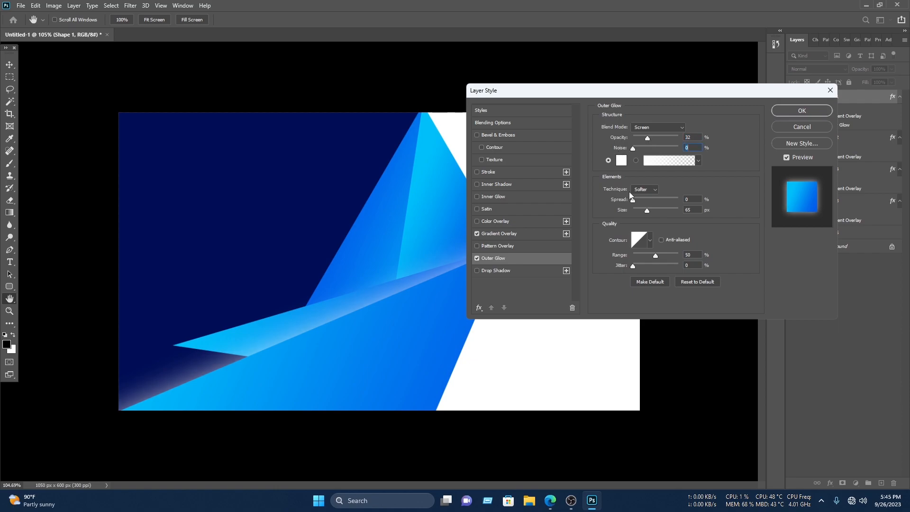
{"action": "left_click_drag", "start_coordinate": [647, 211], "coordinate": [641, 212]}
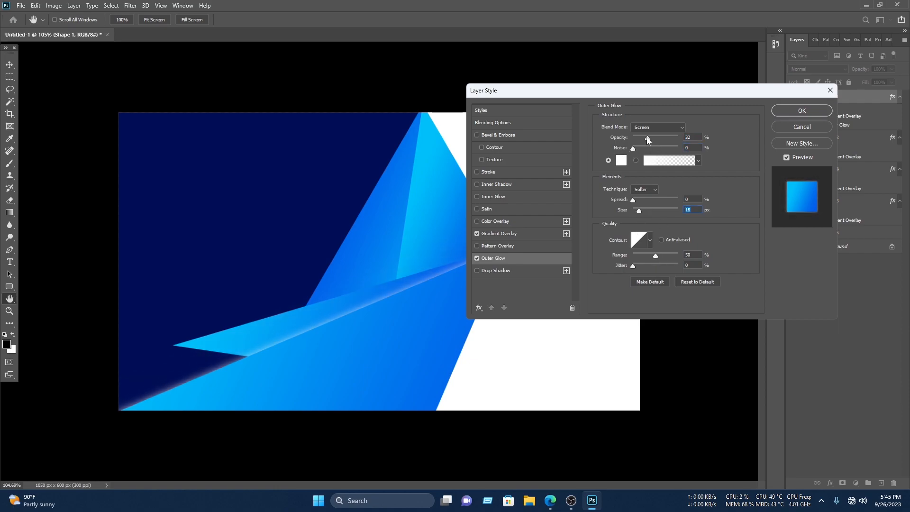
{"action": "left_click", "coordinate": [802, 110]}
Step: Add a white Outer Glow with a size of 10 px to the narrow blue shape above the lowest one
{"action": "left_click", "coordinate": [301, 324]}
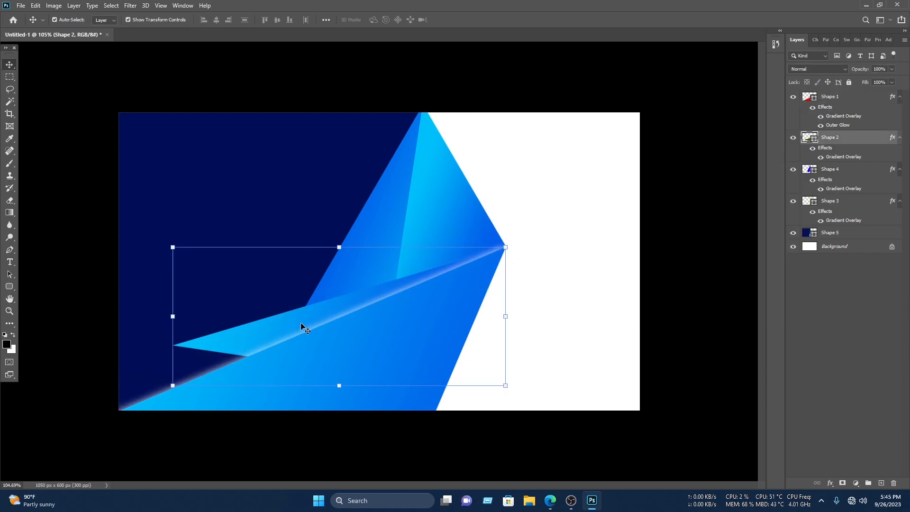
{"action": "right_click", "coordinate": [847, 136]}
{"action": "left_click", "coordinate": [796, 104]}
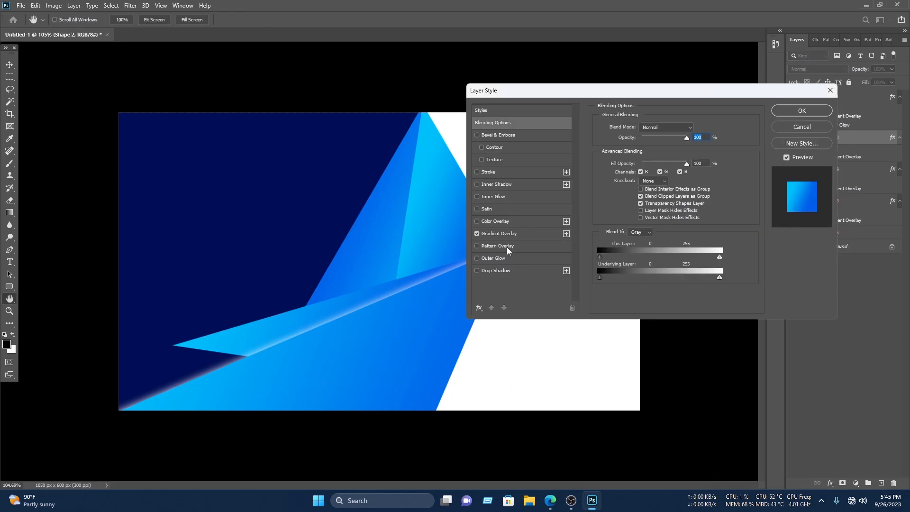
{"action": "left_click", "coordinate": [503, 259]}
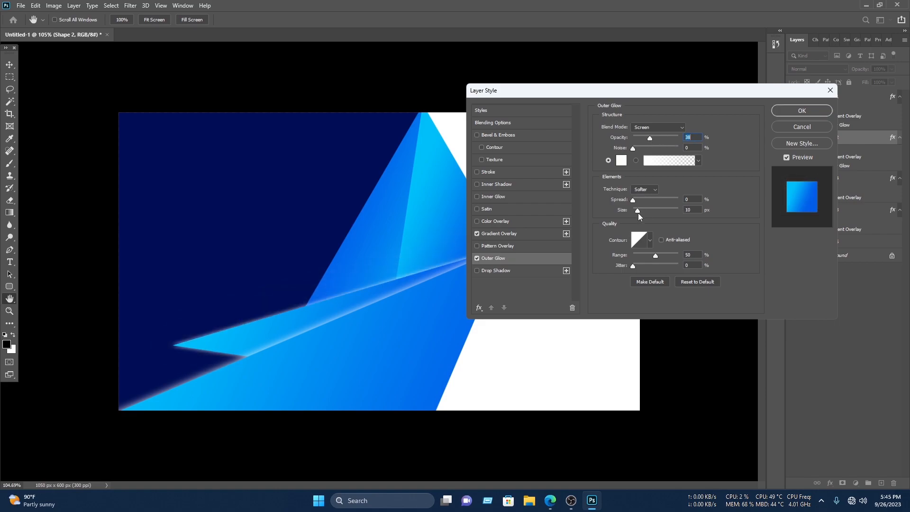
{"action": "left_click", "coordinate": [801, 110]}
Step: Position the business-card text and icons over the navy area and lock the navy and blue shape layers
{"action": "left_click_drag", "start_coordinate": [398, 167], "coordinate": [288, 149]}
{"action": "left_click", "coordinate": [148, 177], "text": "ctrl"}
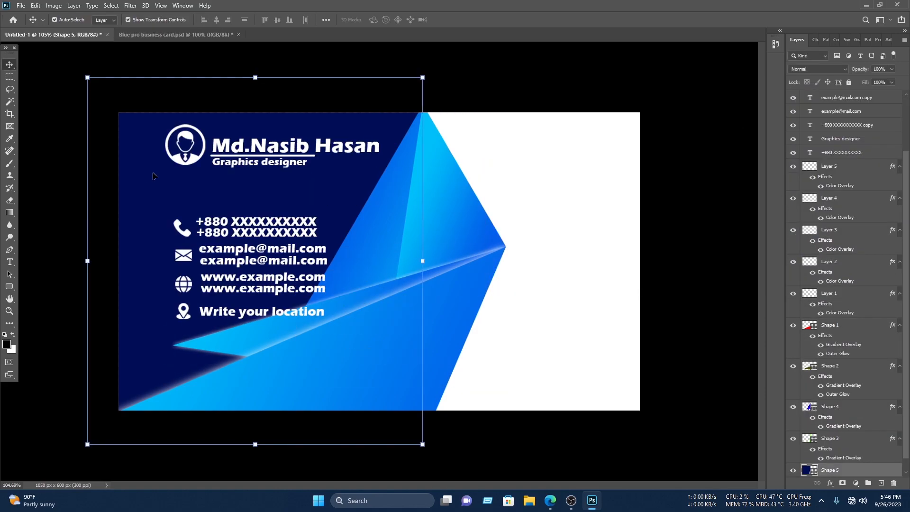
{"action": "left_click", "coordinate": [850, 82]}
{"action": "left_click_drag", "start_coordinate": [485, 348], "coordinate": [377, 234]}
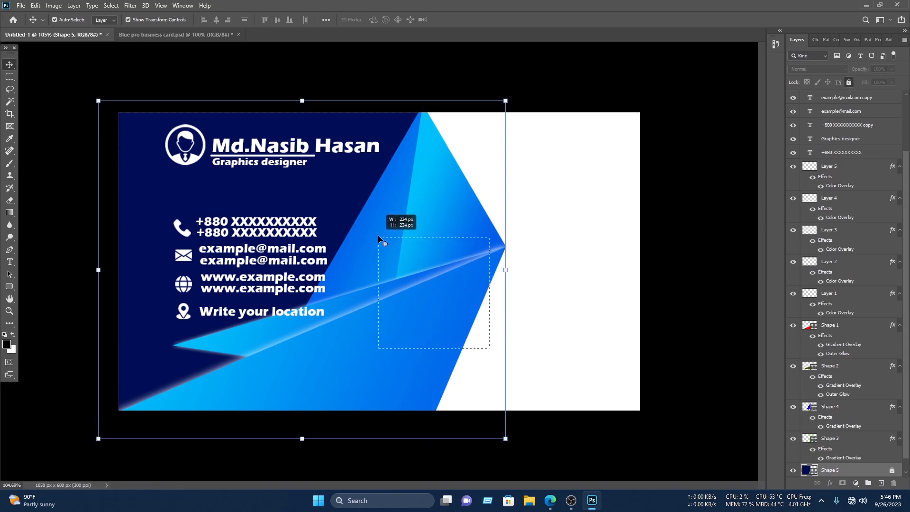
{"action": "left_click", "coordinate": [850, 82]}
Step: Scale the portrait icon, name and job title to about 87% and move them toward the card's upper-left corner
{"action": "left_click_drag", "start_coordinate": [381, 169], "coordinate": [185, 102]}
{"action": "left_click_drag", "start_coordinate": [379, 125], "coordinate": [351, 129]}
{"action": "left_click_drag", "start_coordinate": [316, 143], "coordinate": [293, 138]}
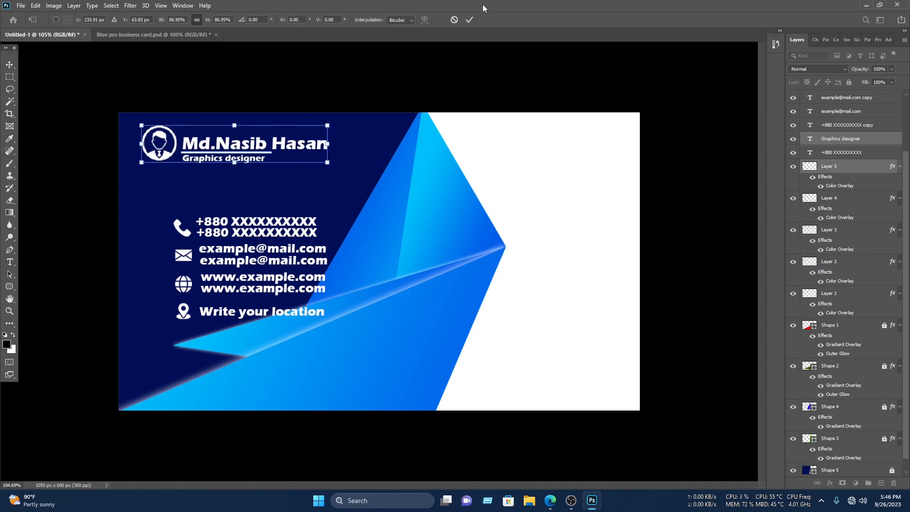
{"action": "left_click", "coordinate": [470, 19]}
Step: Scale down the contact details, align them beneath the portrait icon, and nudge the name block slightly down
{"action": "left_click_drag", "start_coordinate": [349, 332], "coordinate": [163, 203]}
{"action": "left_click_drag", "start_coordinate": [328, 217], "coordinate": [300, 235]}
{"action": "left_click_drag", "start_coordinate": [288, 245], "coordinate": [256, 231]}
{"action": "left_click", "coordinate": [363, 102]}
{"action": "left_click_drag", "start_coordinate": [363, 102], "coordinate": [203, 152]}
{"action": "left_click", "coordinate": [524, 75]}
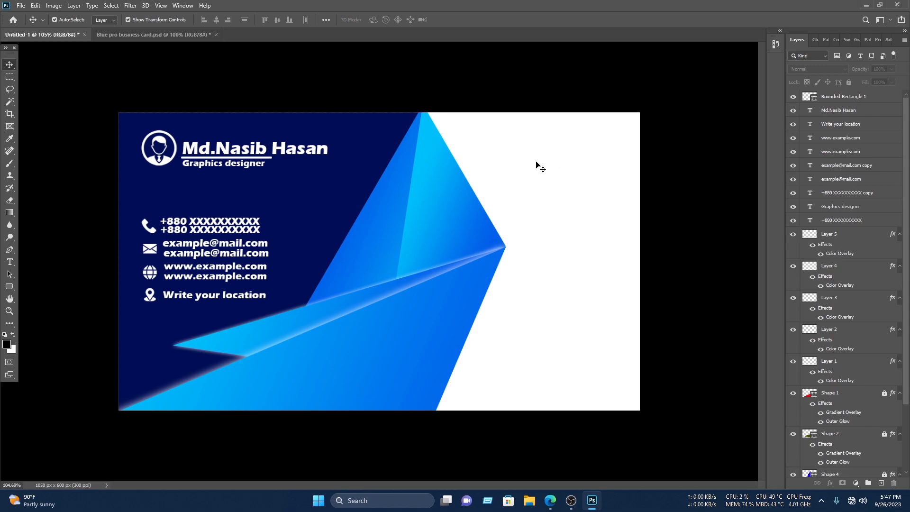
Step: Open Nasib IT.png and place its logo in the card's white area, scaled down to fit beside the blue peak
{"action": "left_click", "coordinate": [21, 7]}
{"action": "left_click", "coordinate": [34, 27]}
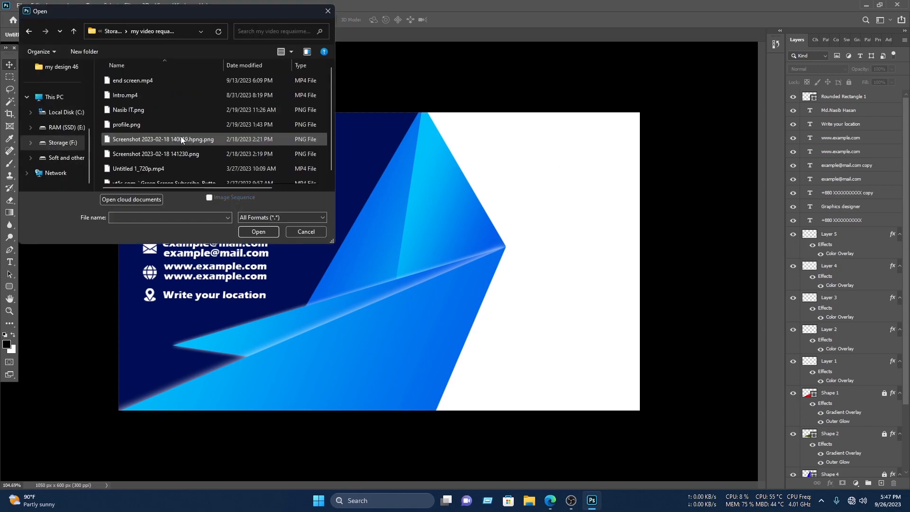
{"action": "double_click", "coordinate": [142, 118]}
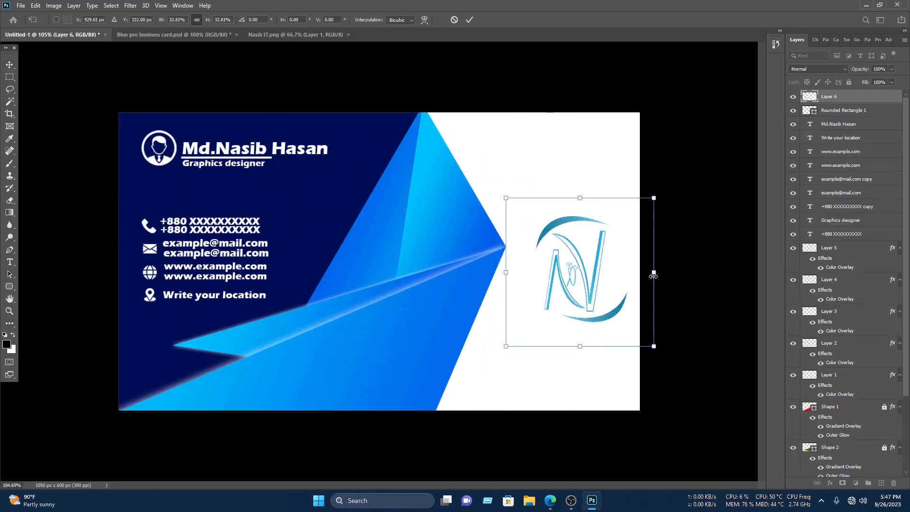
{"action": "left_click_drag", "start_coordinate": [653, 277], "coordinate": [649, 277]}
{"action": "left_click_drag", "start_coordinate": [591, 289], "coordinate": [583, 269]}
{"action": "key", "text": "Return"}
Step: Reorder the logo layer beneath all the shapes, directly above the background
{"action": "left_click_drag", "start_coordinate": [842, 97], "coordinate": [838, 463]}
{"action": "left_click_drag", "start_coordinate": [589, 256], "coordinate": [589, 256]}
{"action": "left_click", "coordinate": [118, 156]}
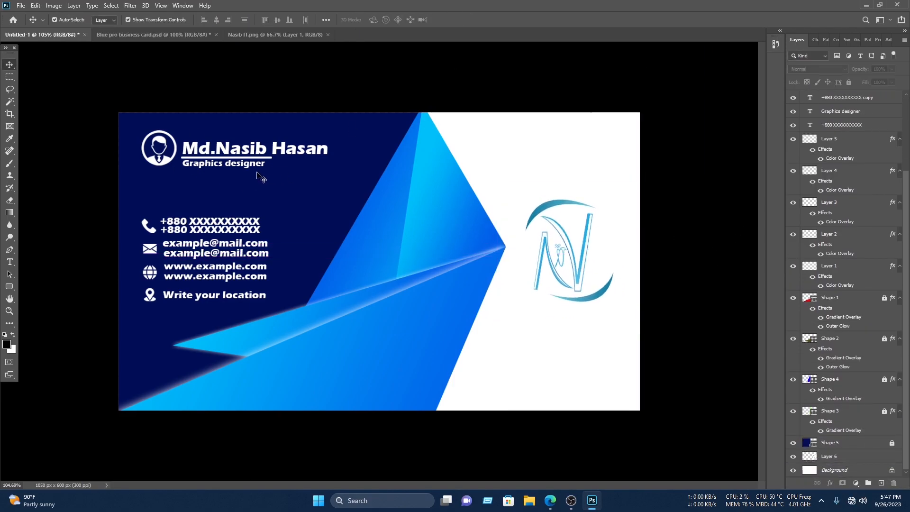
Step: Duplicate the name, underline and job title onto the lower blue shape and change the copied name to "Nasib IT"
{"action": "left_click", "coordinate": [223, 149]}
{"action": "left_click_drag", "start_coordinate": [223, 151], "coordinate": [371, 318]}
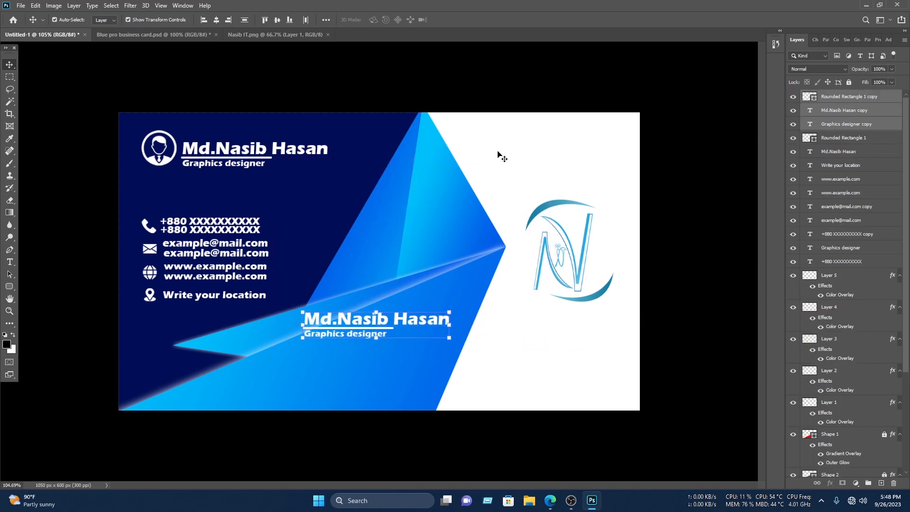
{"action": "double_click", "coordinate": [390, 316]}
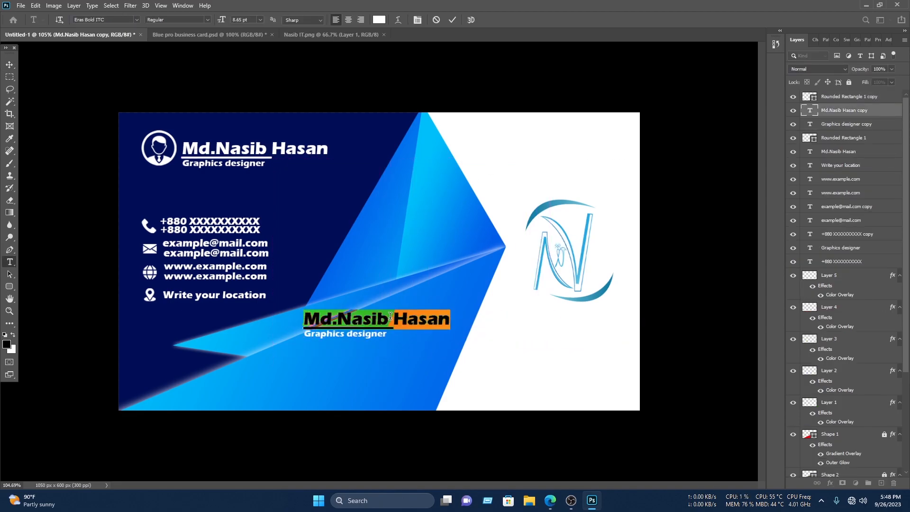
{"action": "type", "text": "Nasib"}
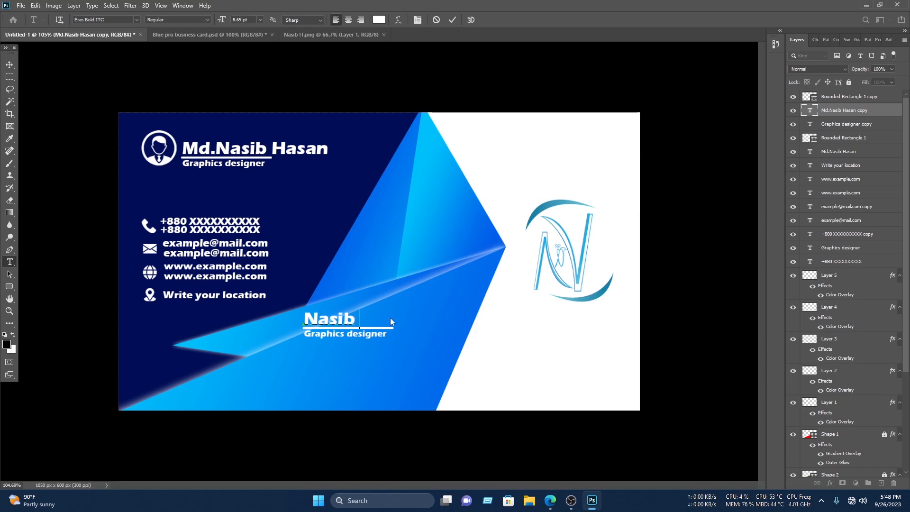
{"action": "type", "text": " IT"}
{"action": "left_click", "coordinate": [453, 19]}
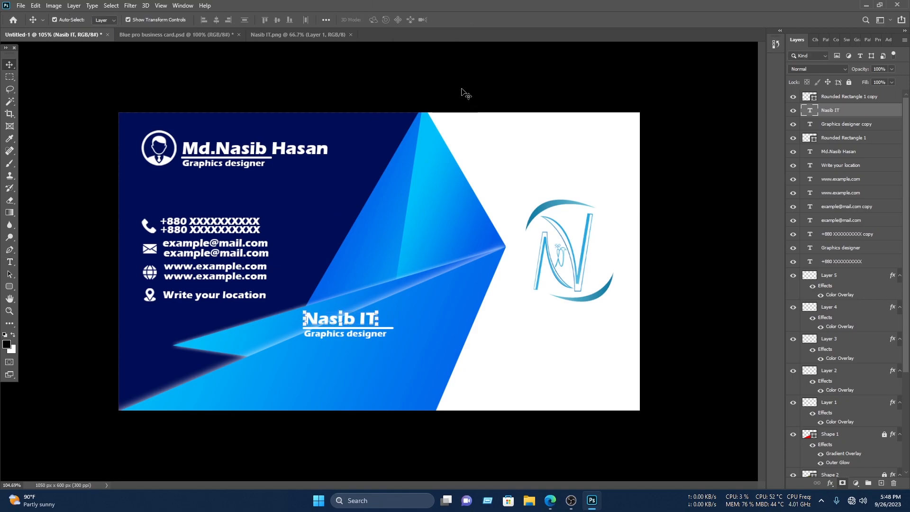
Step: Change the copied job title to "An IT based company"
{"action": "left_click", "coordinate": [364, 334]}
{"action": "key", "text": "ctrl+a"}
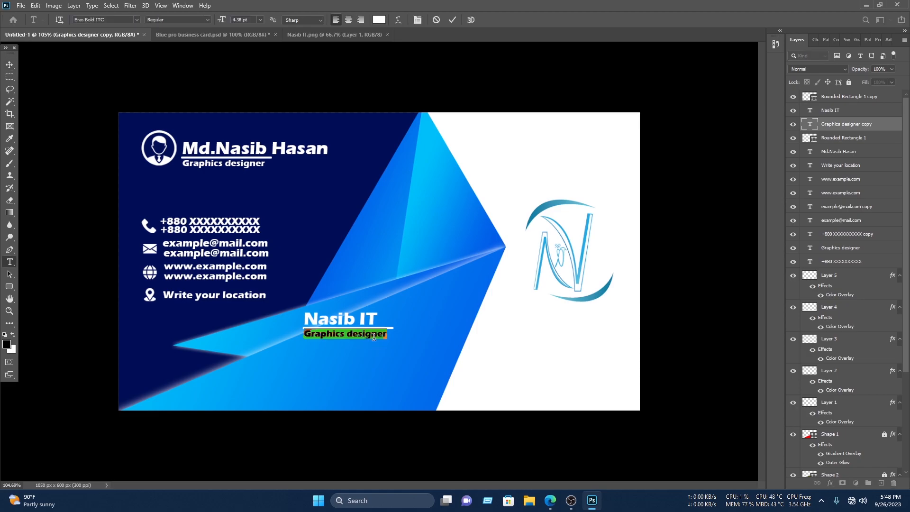
{"action": "type", "text": "An I"}
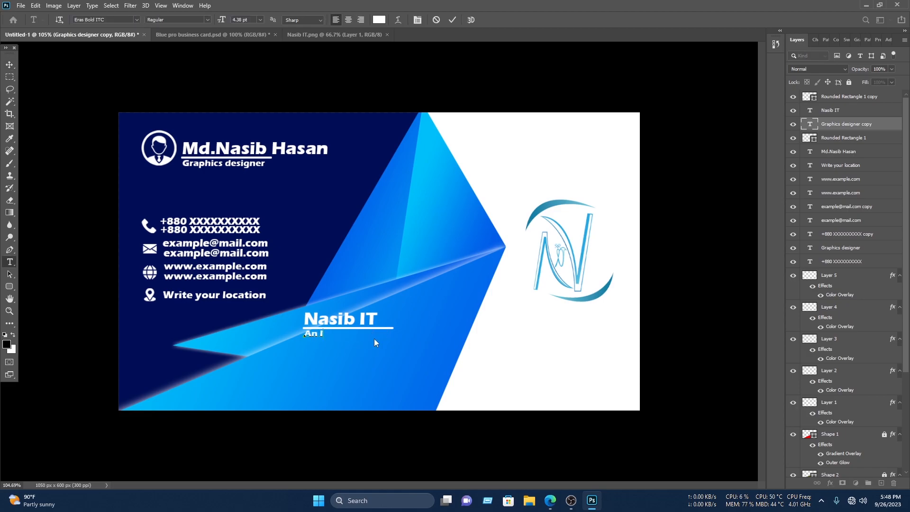
{"action": "type", "text": "T based coma"}
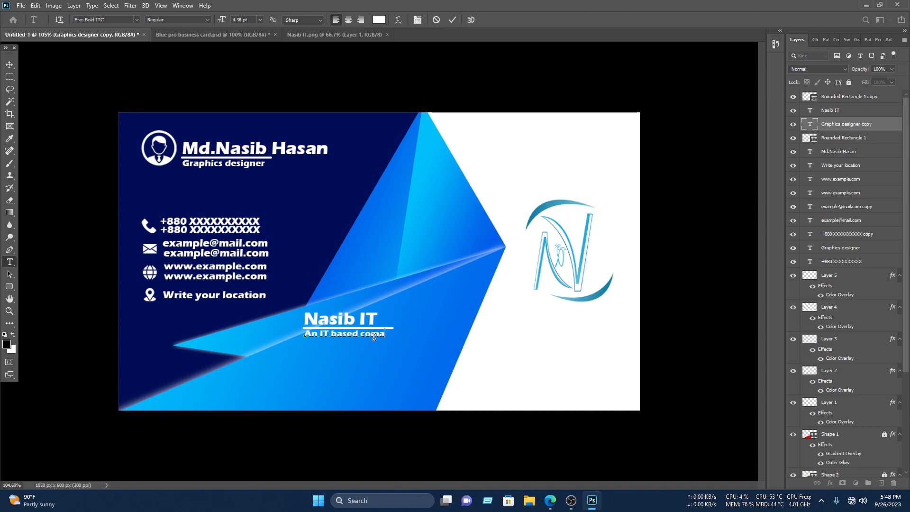
{"action": "left_click", "coordinate": [453, 20]}
Step: Recolor the "Nasib IT" text dark navy (#000e55)
{"action": "double_click", "coordinate": [365, 318]}
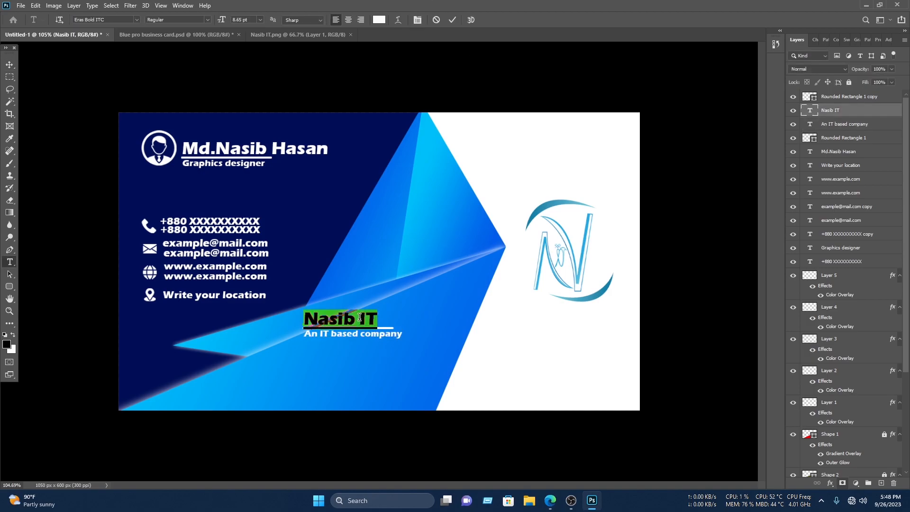
{"action": "left_click", "coordinate": [383, 20]}
{"action": "left_click", "coordinate": [338, 164]}
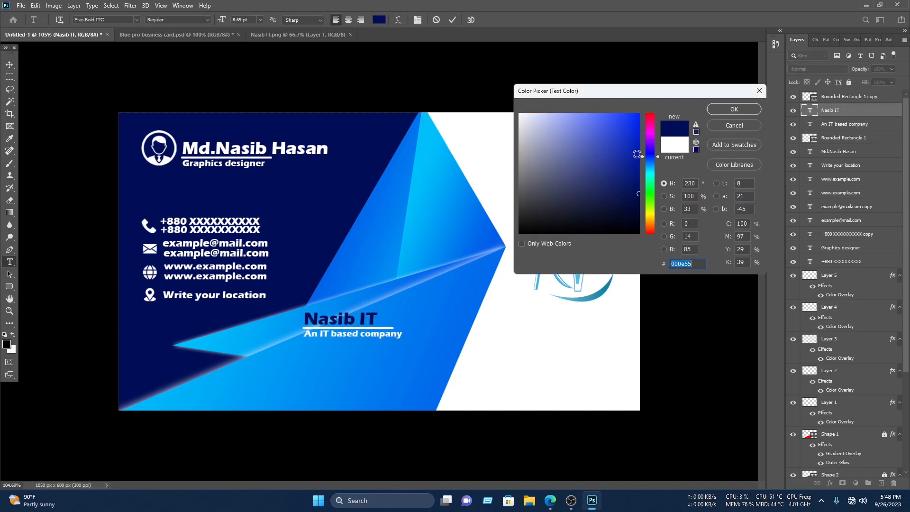
{"action": "left_click", "coordinate": [734, 110]}
Step: Recolor the underline and tagline beneath the company name dark navy (#000e55)
{"action": "left_click", "coordinate": [306, 333]}
{"action": "left_click", "coordinate": [379, 20]}
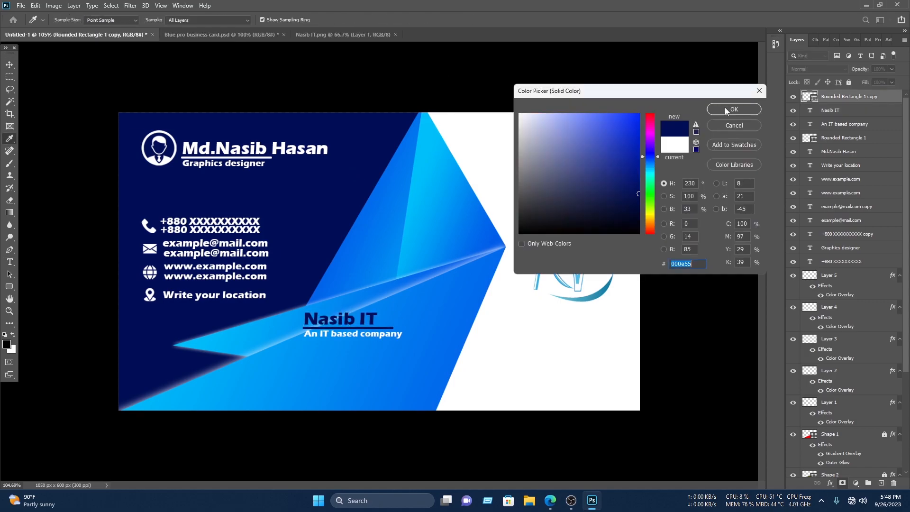
{"action": "left_click", "coordinate": [303, 233]}
{"action": "left_click", "coordinate": [734, 109]}
Step: Move the company name, underline and tagline below the logo in the white area and enlarge them slightly
{"action": "left_click", "coordinate": [10, 64]}
{"action": "left_click_drag", "start_coordinate": [413, 350], "coordinate": [568, 321]}
{"action": "left_click_drag", "start_coordinate": [624, 339], "coordinate": [641, 345]}
{"action": "left_click_drag", "start_coordinate": [573, 327], "coordinate": [555, 326]}
{"action": "left_click", "coordinate": [469, 19]}
Step: Align the logo above the company name, and scale the logo and its text down together within the white area
{"action": "left_click_drag", "start_coordinate": [575, 256], "coordinate": [566, 254]}
{"action": "left_click", "coordinate": [670, 234]}
{"action": "left_click_drag", "start_coordinate": [662, 362], "coordinate": [581, 323]}
{"action": "left_click_drag", "start_coordinate": [661, 367], "coordinate": [564, 246]}
{"action": "left_click_drag", "start_coordinate": [631, 181], "coordinate": [606, 210]}
{"action": "left_click_drag", "start_coordinate": [564, 248], "coordinate": [565, 254]}
{"action": "left_click_drag", "start_coordinate": [624, 259], "coordinate": [627, 258]}
{"action": "left_click", "coordinate": [470, 19]}
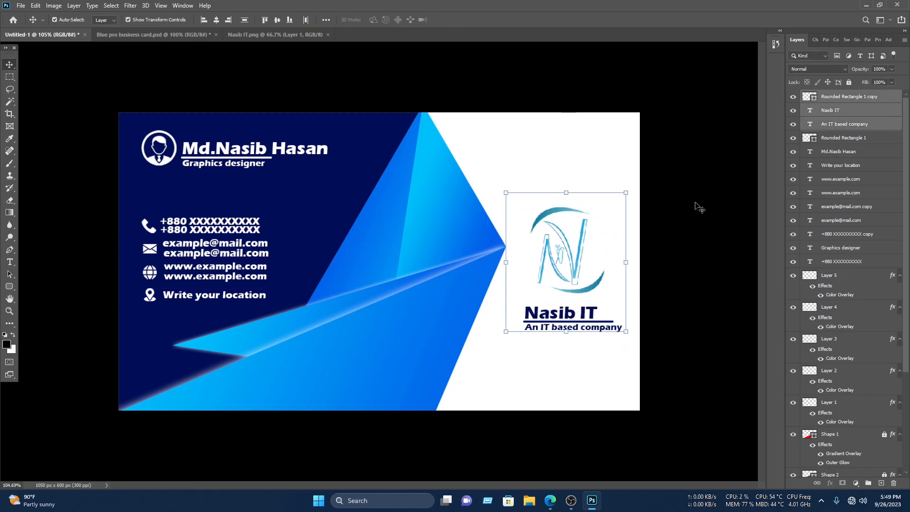
Step: Apply a Drop Shadow with 17% opacity and a size of 62 px to the logo layer
{"action": "left_click", "coordinate": [595, 258]}
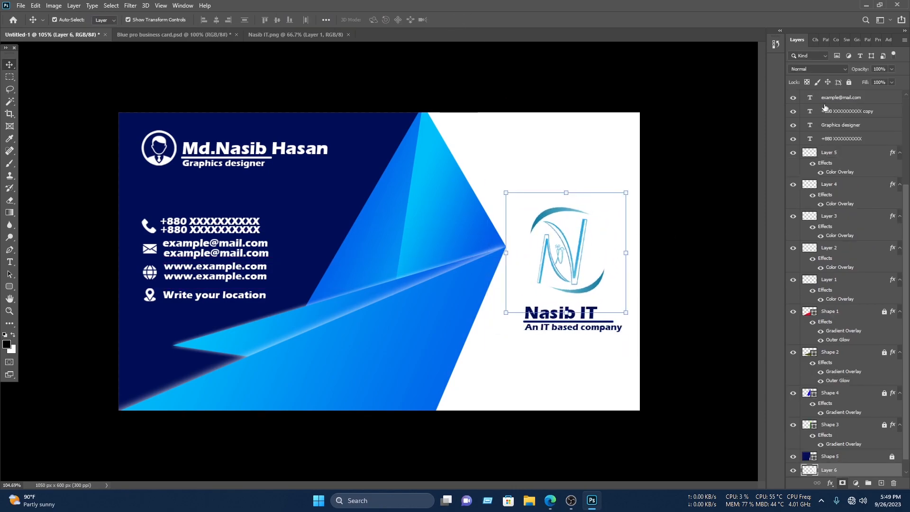
{"action": "right_click", "coordinate": [837, 476]}
{"action": "left_click", "coordinate": [817, 83]}
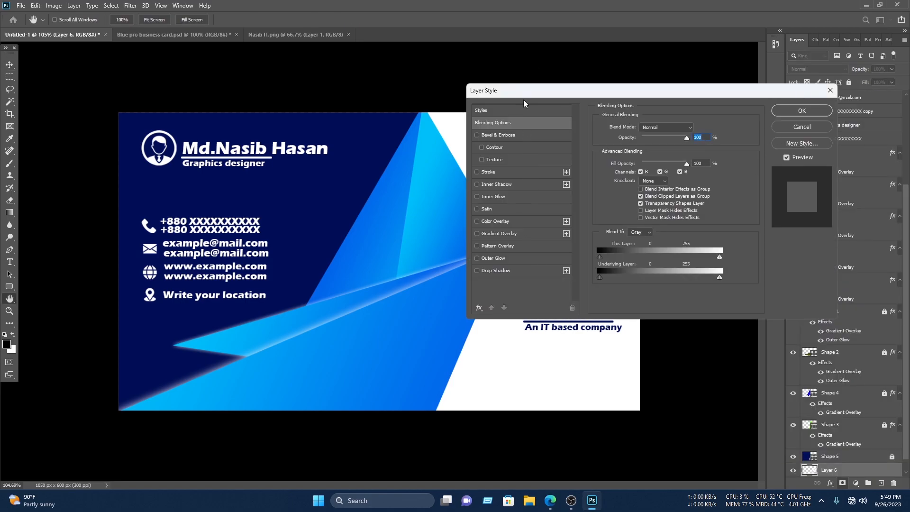
{"action": "left_click_drag", "start_coordinate": [527, 93], "coordinate": [579, 56]}
{"action": "left_click", "coordinate": [549, 233]}
{"action": "left_click_drag", "start_coordinate": [679, 57], "coordinate": [259, 171]}
Step: Color the logo's drop shadow light blue, sampled from the blue peak, and shorten its distance
{"action": "left_click", "coordinate": [327, 204]}
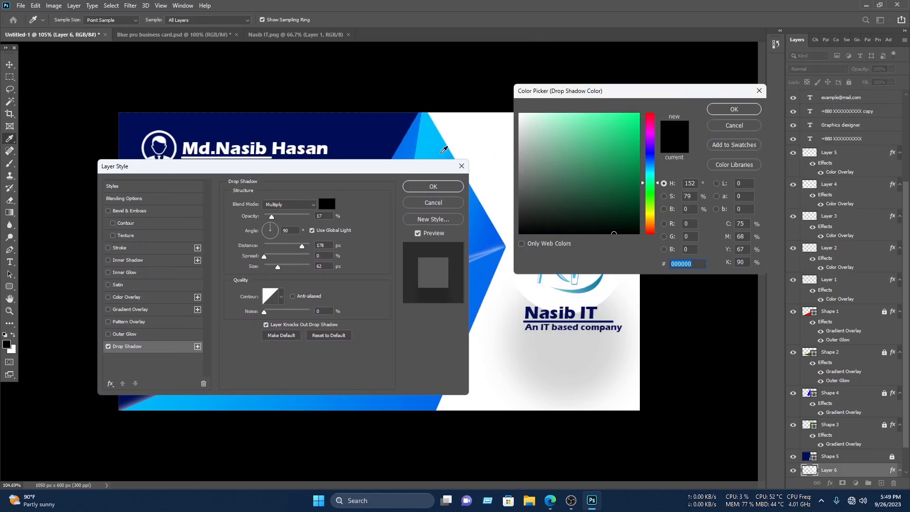
{"action": "left_click", "coordinate": [443, 148]}
{"action": "left_click", "coordinate": [732, 110]}
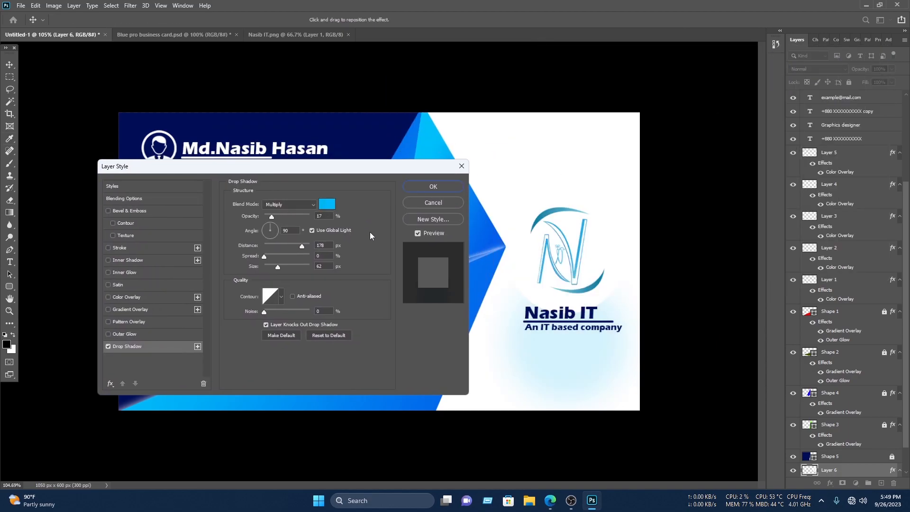
{"action": "left_click_drag", "start_coordinate": [303, 245], "coordinate": [291, 245]}
{"action": "left_click", "coordinate": [433, 186]}
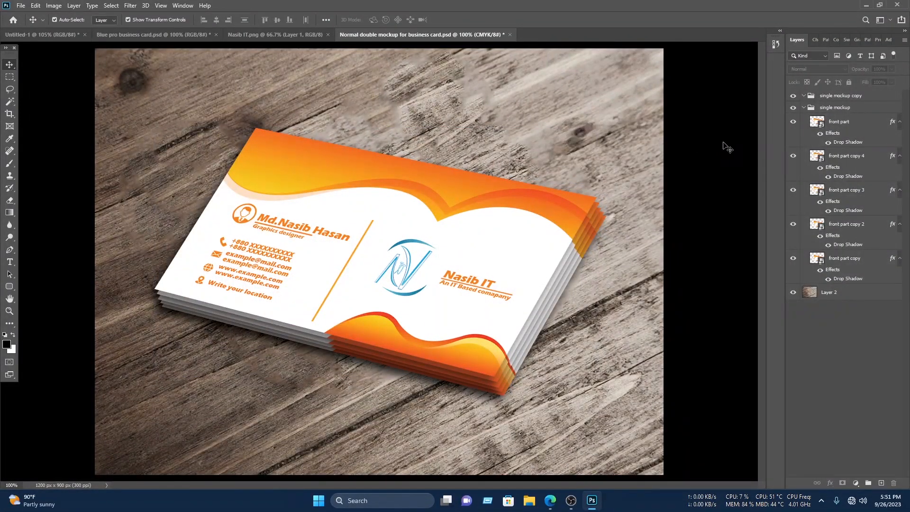
Step: Open the mockup's front part smart object, return to the card design and unlock its locked layers
{"action": "double_click", "coordinate": [820, 127]}
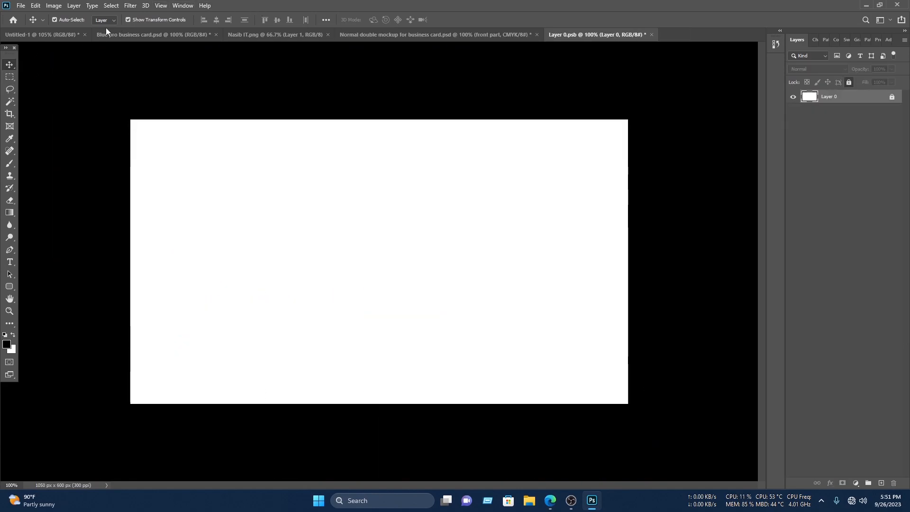
{"action": "left_click", "coordinate": [47, 34]}
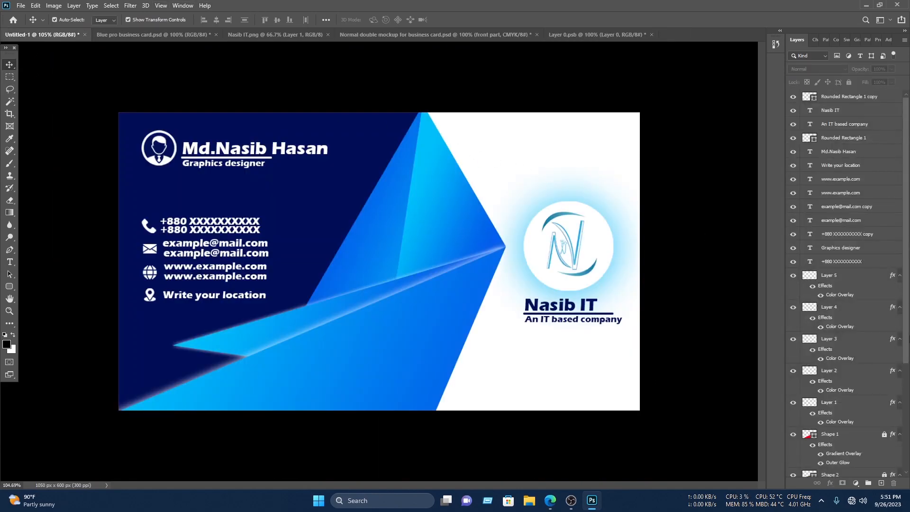
{"action": "scroll", "coordinate": [844, 290], "scroll_direction": "down", "scroll_amount": 3}
{"action": "left_click", "coordinate": [844, 287]}
{"action": "left_click", "coordinate": [892, 470]}
Step: Select the whole card design and copy it into the Layer 0.psb smart object document
{"action": "scroll", "coordinate": [851, 368], "scroll_direction": "up", "scroll_amount": 4}
{"action": "left_click", "coordinate": [691, 435]}
{"action": "left_click_drag", "start_coordinate": [735, 463], "coordinate": [18, 75]}
{"action": "left_click_drag", "start_coordinate": [141, 122], "coordinate": [503, 155]}
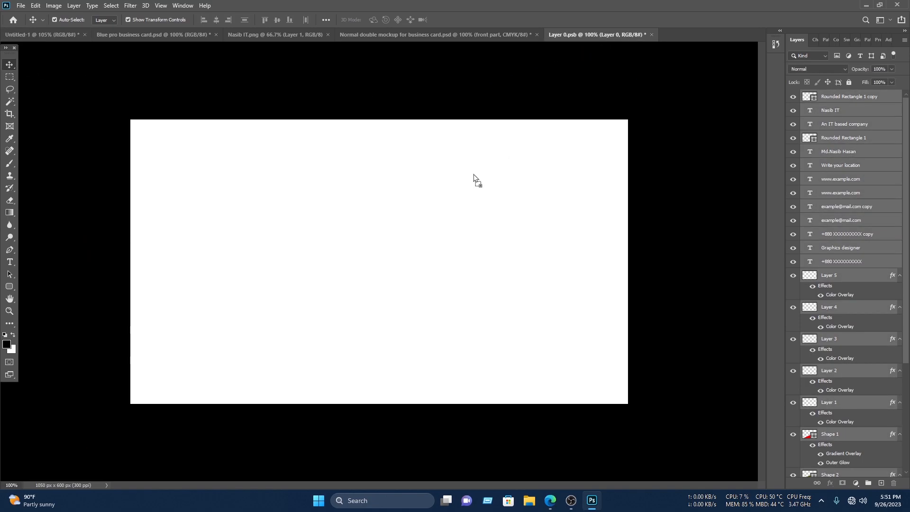
Step: Position the copied card design to fill the smart object's white canvas and deselect it
{"action": "left_click_drag", "start_coordinate": [425, 205], "coordinate": [417, 194]}
{"action": "left_click_drag", "start_coordinate": [382, 143], "coordinate": [331, 201]}
{"action": "left_click", "coordinate": [701, 207], "text": "ctrl"}
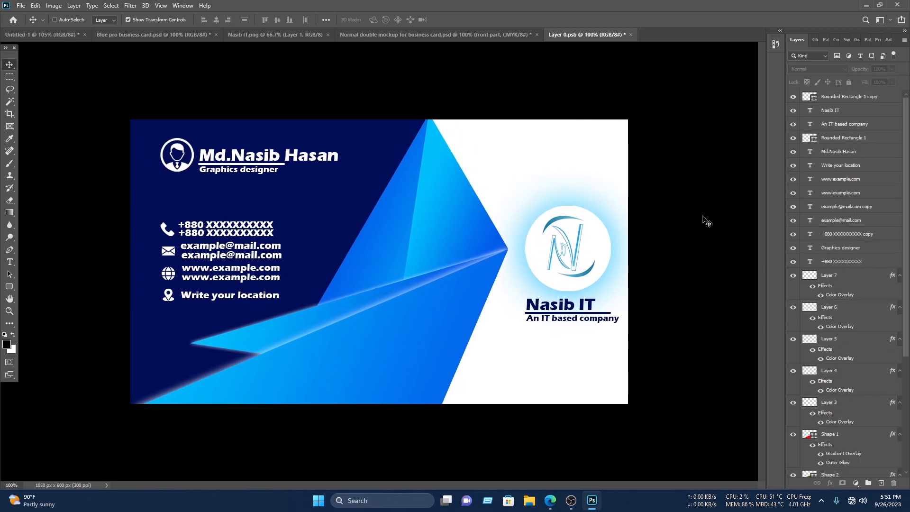